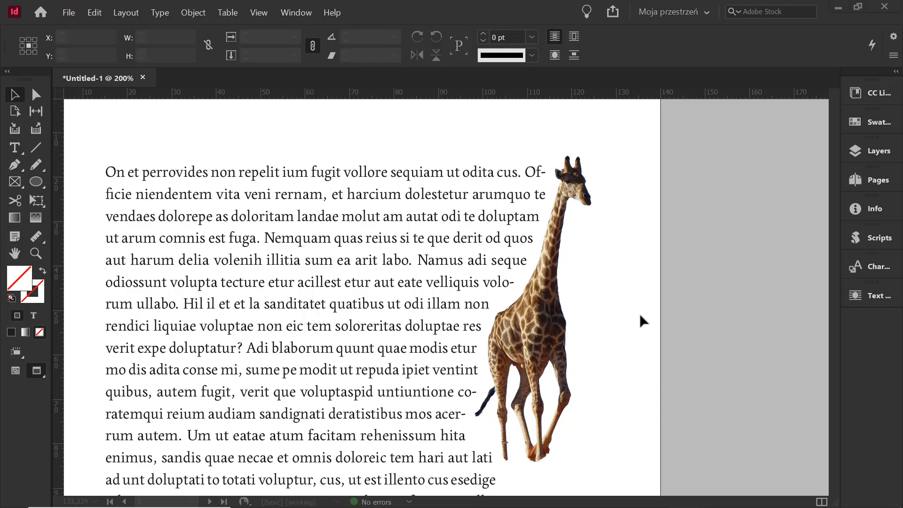
Step: Delete the existing text frame and the giraffe image from the page, and set the screen mode to Normal
{"action": "left_click", "coordinate": [389, 267]}
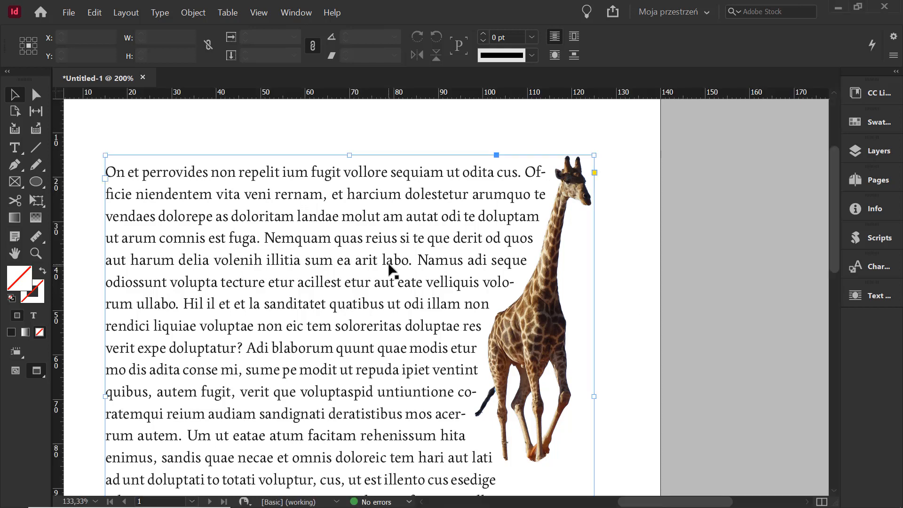
{"action": "key", "text": "Delete"}
{"action": "left_click", "coordinate": [566, 317]}
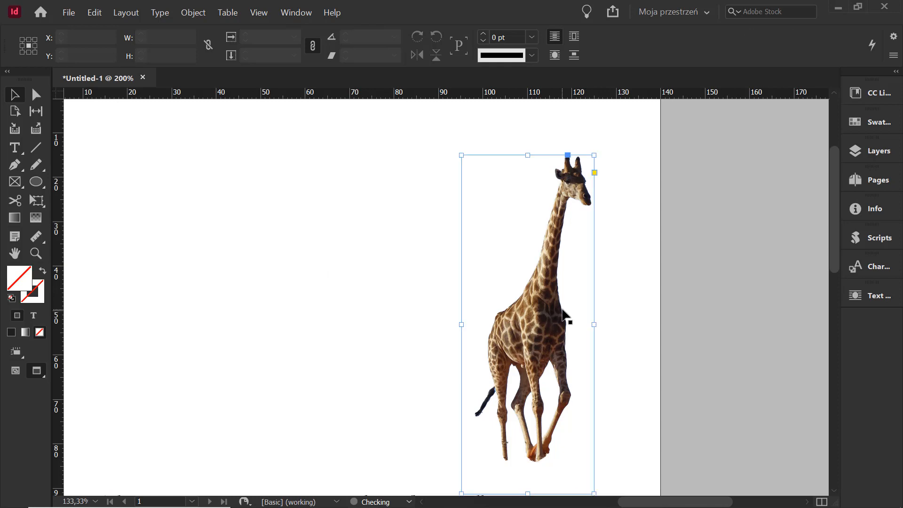
{"action": "key", "text": "Delete"}
{"action": "left_click", "coordinate": [17, 371]}
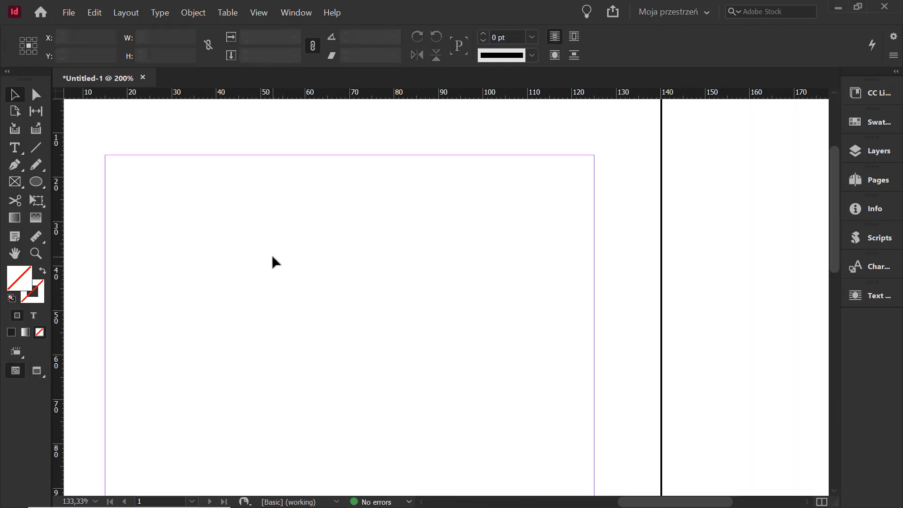
Step: Create a text frame spanning the page margins and fill it with placeholder text
{"action": "key", "text": "ctrl+1"}
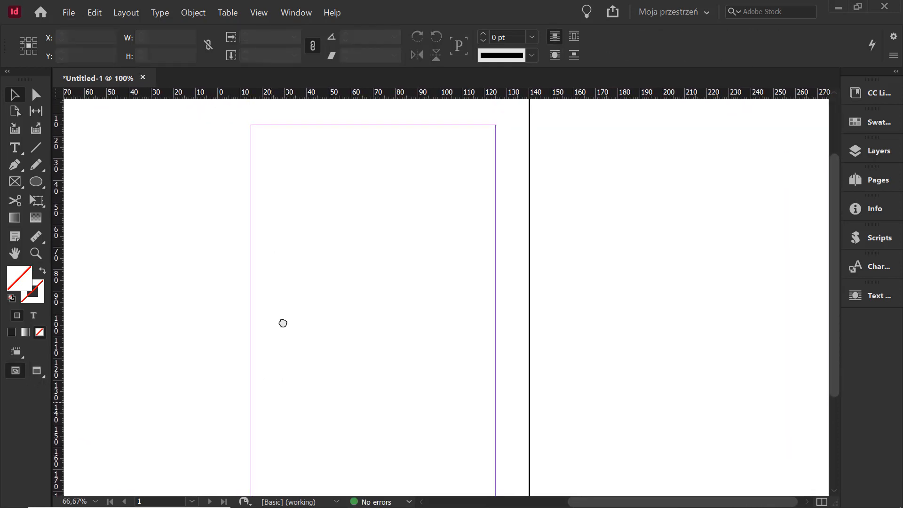
{"action": "left_click", "coordinate": [14, 148]}
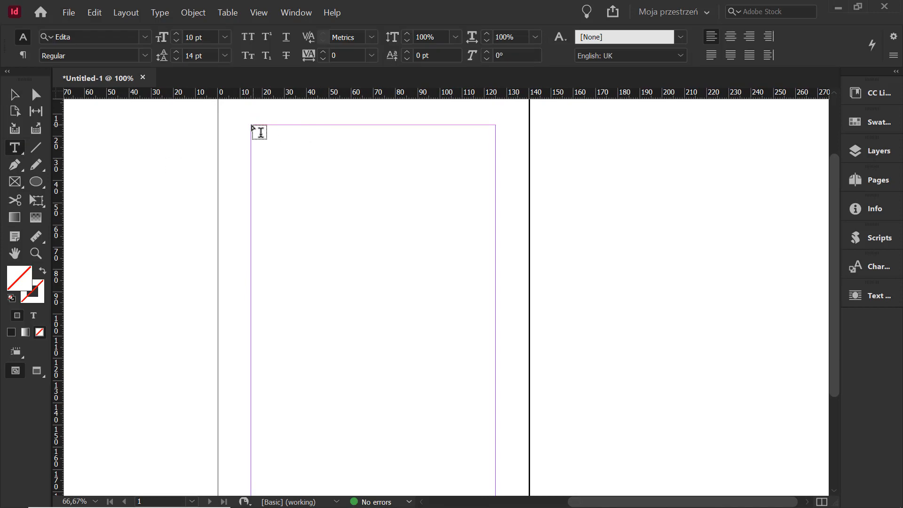
{"action": "left_click_drag", "start_coordinate": [256, 131], "coordinate": [494, 493]}
{"action": "right_click", "coordinate": [359, 175]}
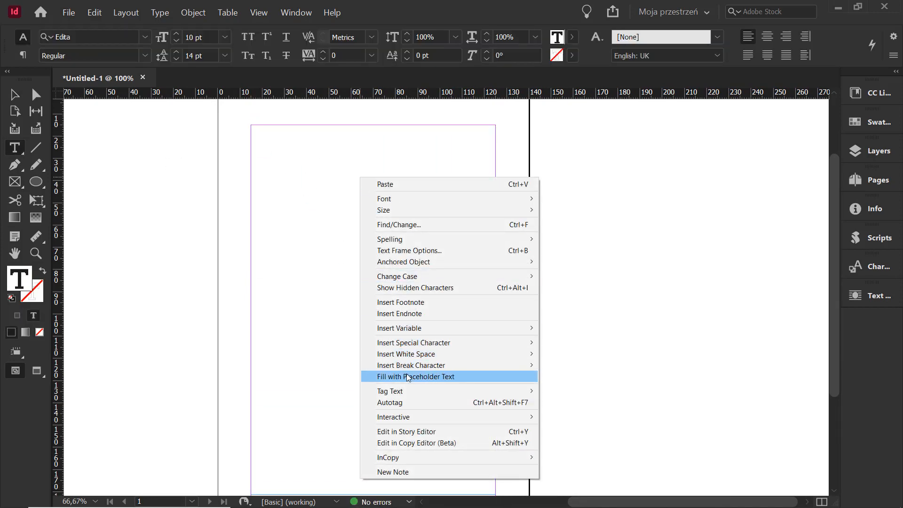
{"action": "left_click", "coordinate": [414, 376]}
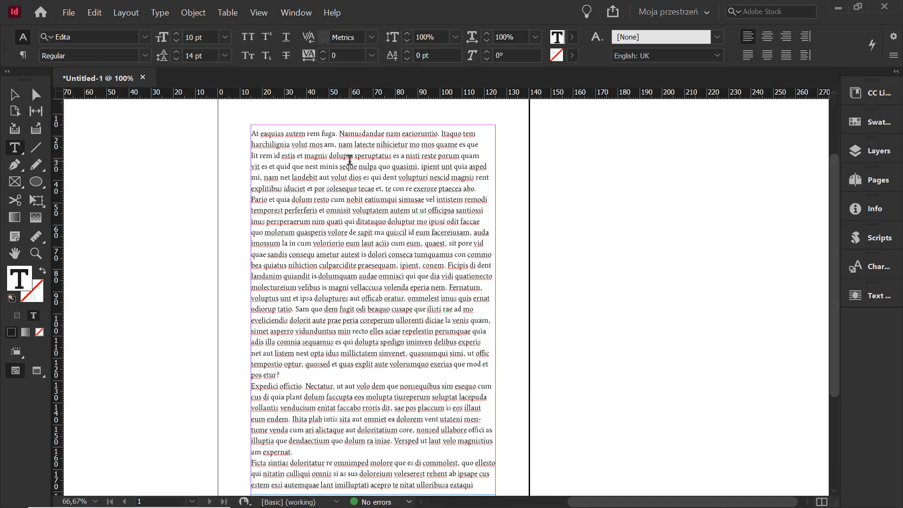
{"action": "key", "text": "Escape"}
Step: Place giraffe-6528599_1920.jpg over the text, aligned to the upper-right corner of the page margins
{"action": "key", "text": "ctrl+d"}
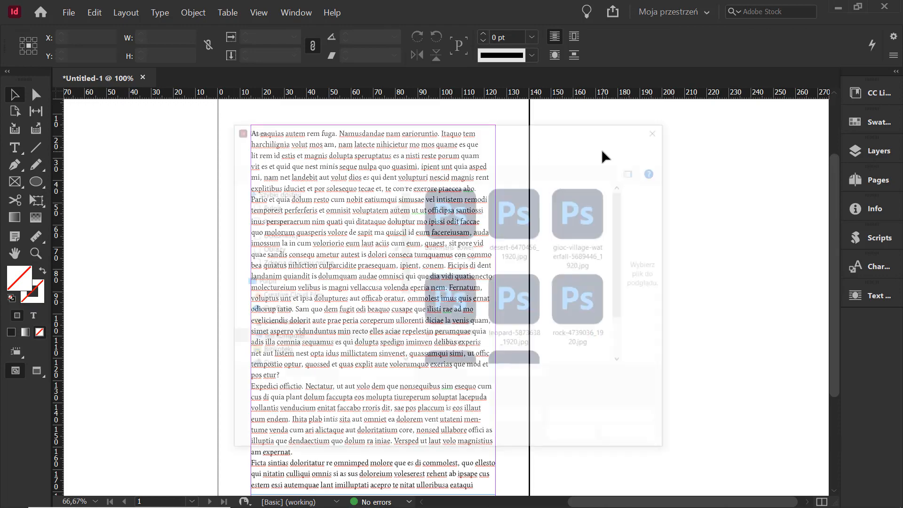
{"action": "double_click", "coordinate": [450, 287]}
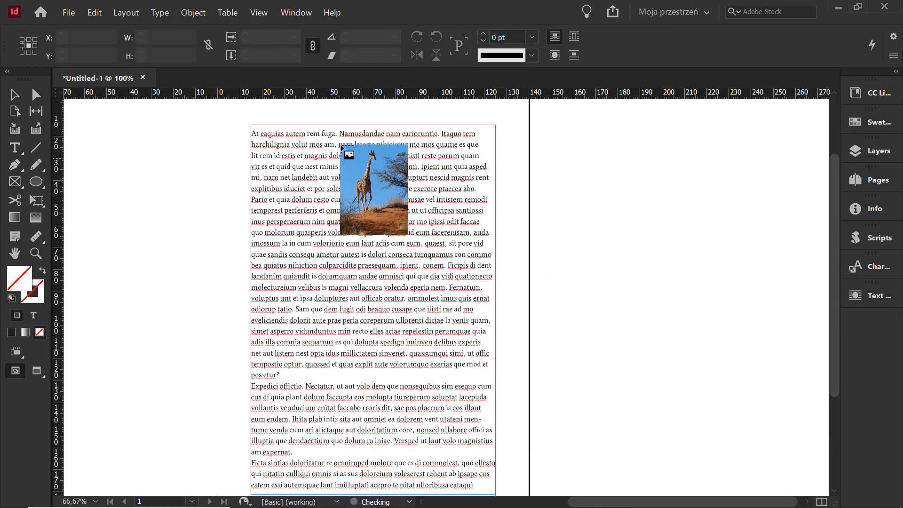
{"action": "left_click", "coordinate": [332, 126]}
{"action": "scroll", "coordinate": [434, 163], "scroll_direction": "up", "scroll_amount": 3}
{"action": "left_click_drag", "start_coordinate": [471, 226], "coordinate": [482, 228]}
{"action": "scroll", "coordinate": [482, 237], "scroll_direction": "down", "scroll_amount": 3}
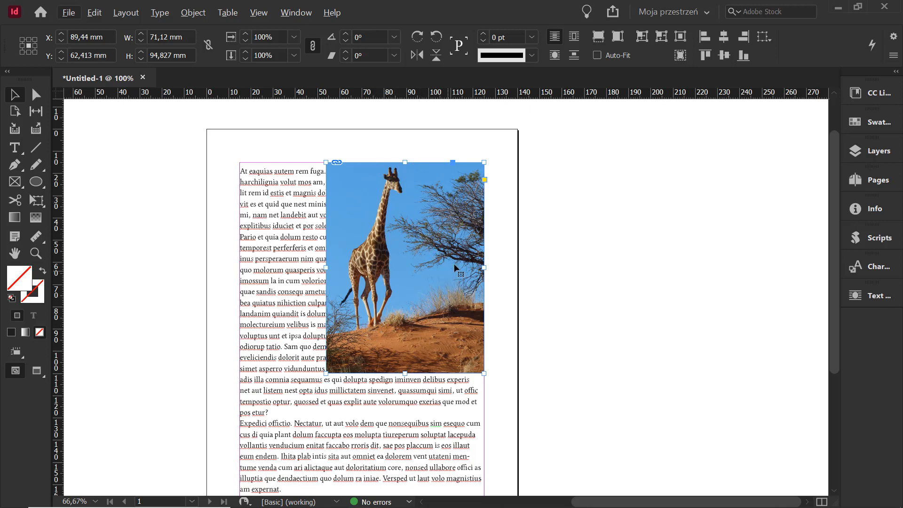
Step: Open the placed giraffe image in Photoshop for editing
{"action": "right_click", "coordinate": [453, 230]}
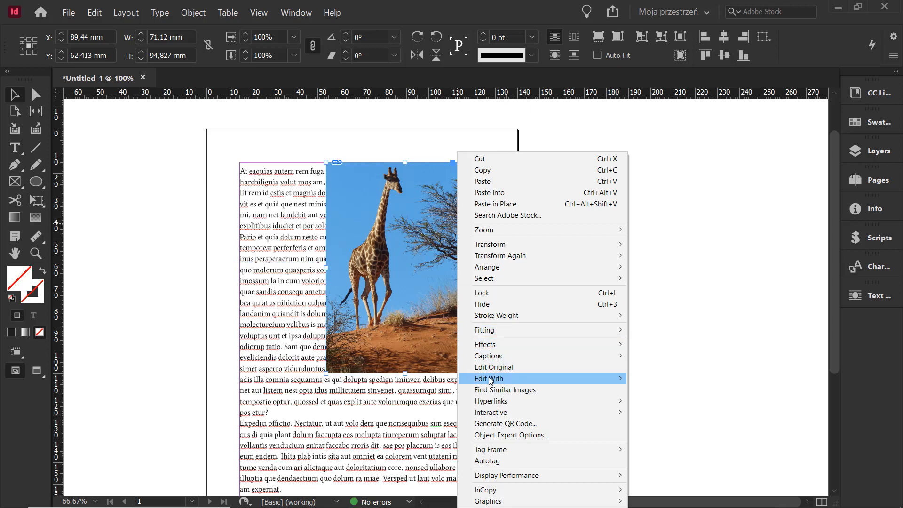
{"action": "mouse_move", "coordinate": [491, 380]}
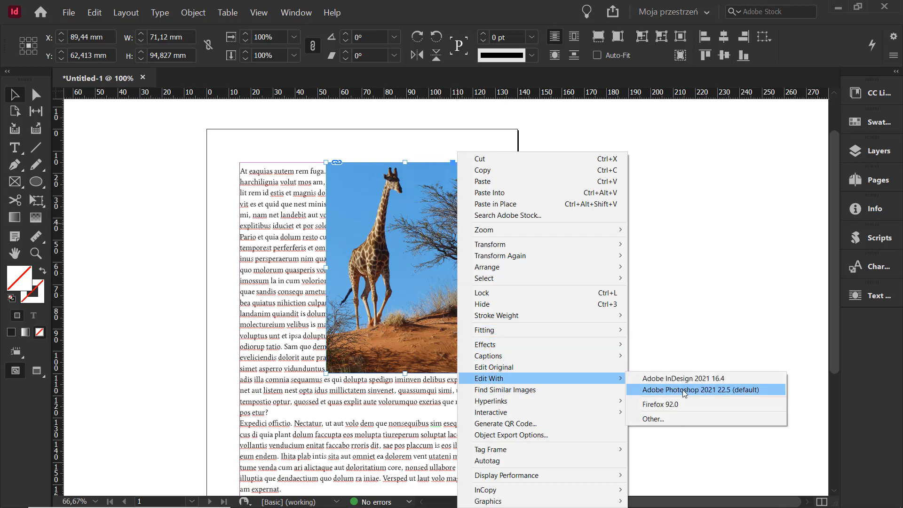
{"action": "left_click", "coordinate": [276, 227]}
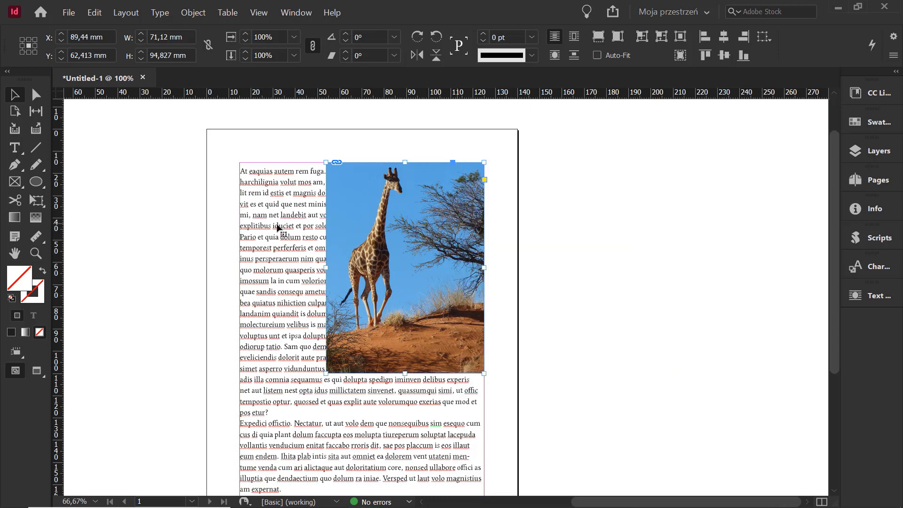
{"action": "double_click", "coordinate": [435, 240], "text": "alt"}
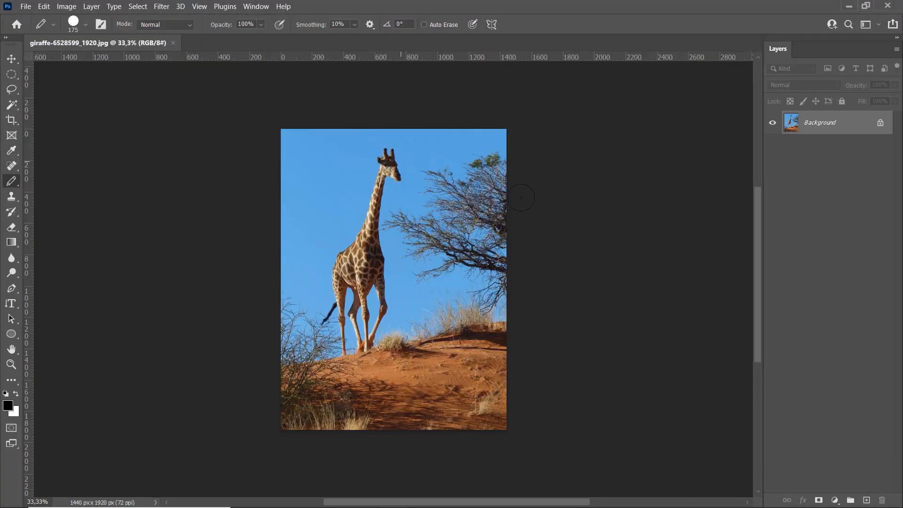
Step: Select the giraffe with Select Subject and use that selection as a layer mask on a duplicate of the Background layer
{"action": "left_click", "coordinate": [132, 11]}
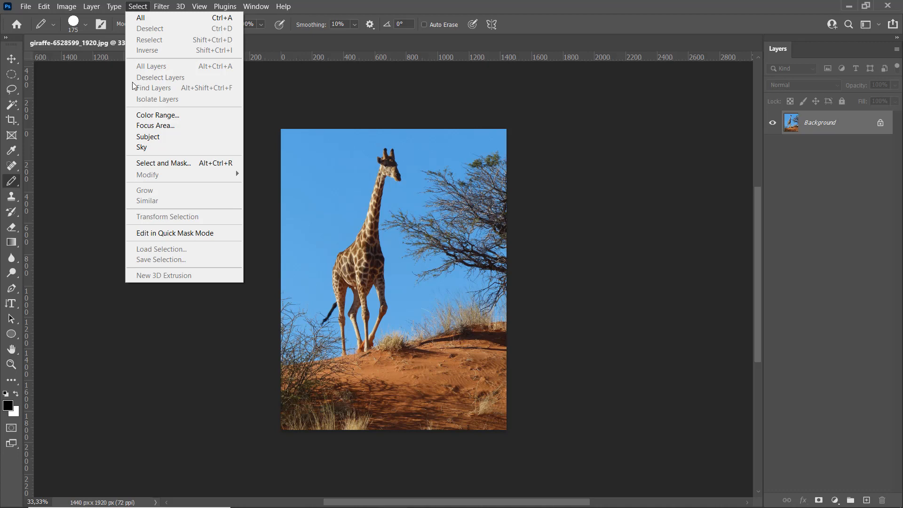
{"action": "left_click", "coordinate": [151, 139]}
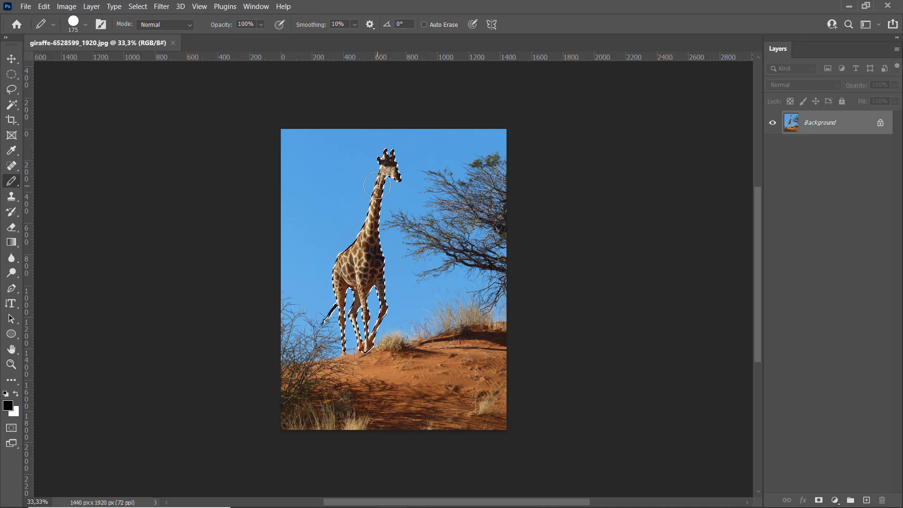
{"action": "scroll", "coordinate": [378, 186], "scroll_direction": "up", "scroll_amount": 2}
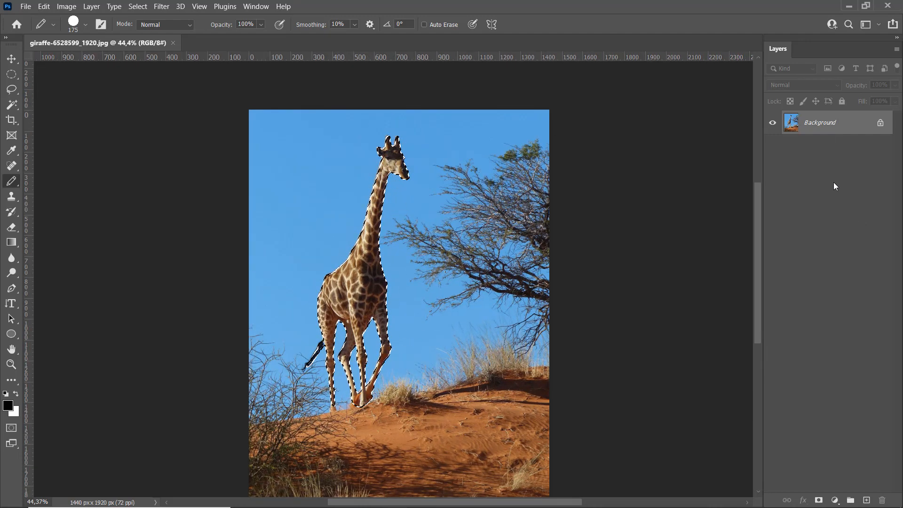
{"action": "left_click_drag", "start_coordinate": [840, 133], "coordinate": [866, 500]}
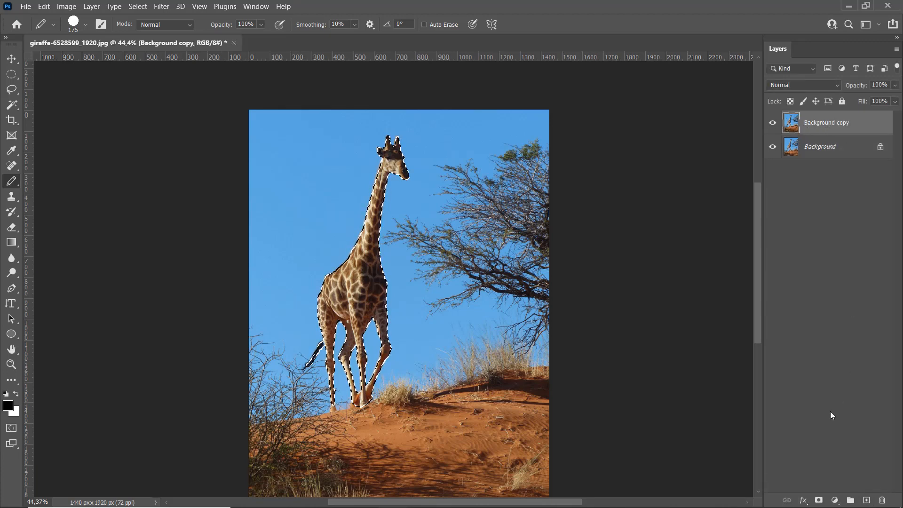
{"action": "left_click", "coordinate": [818, 499]}
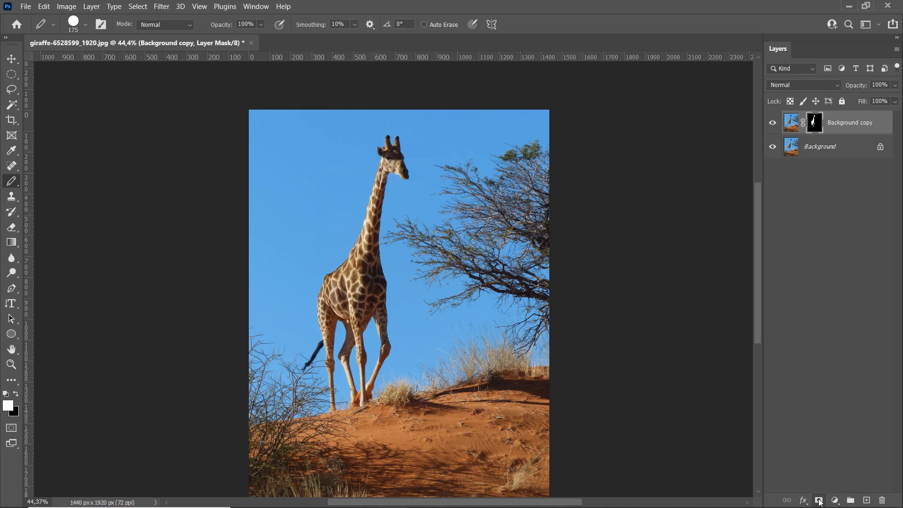
Step: Hide the original Background layer temporarily to examine the giraffe cutout around the head and neck
{"action": "left_click", "coordinate": [771, 147]}
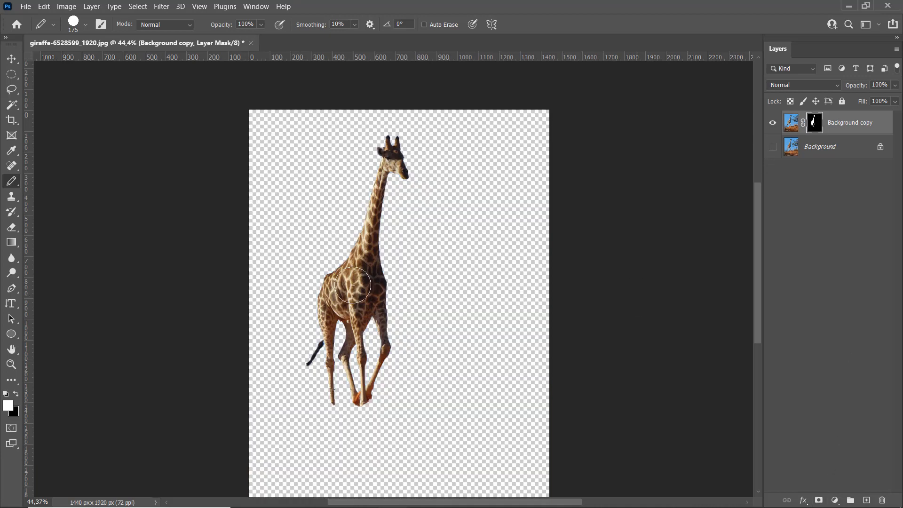
{"action": "scroll", "coordinate": [385, 128], "scroll_direction": "up", "scroll_amount": 2}
{"action": "scroll", "coordinate": [385, 128], "scroll_direction": "up", "scroll_amount": 3}
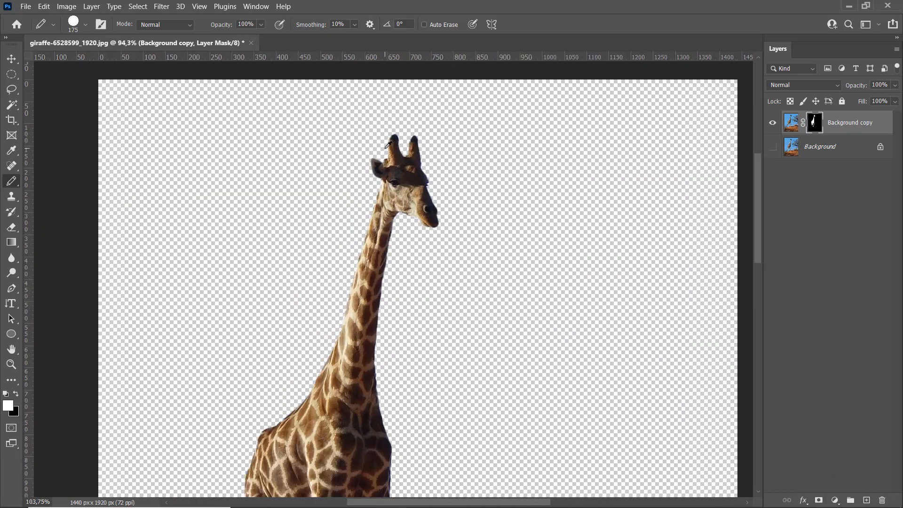
{"action": "scroll", "coordinate": [490, 243], "scroll_direction": "down", "scroll_amount": 4}
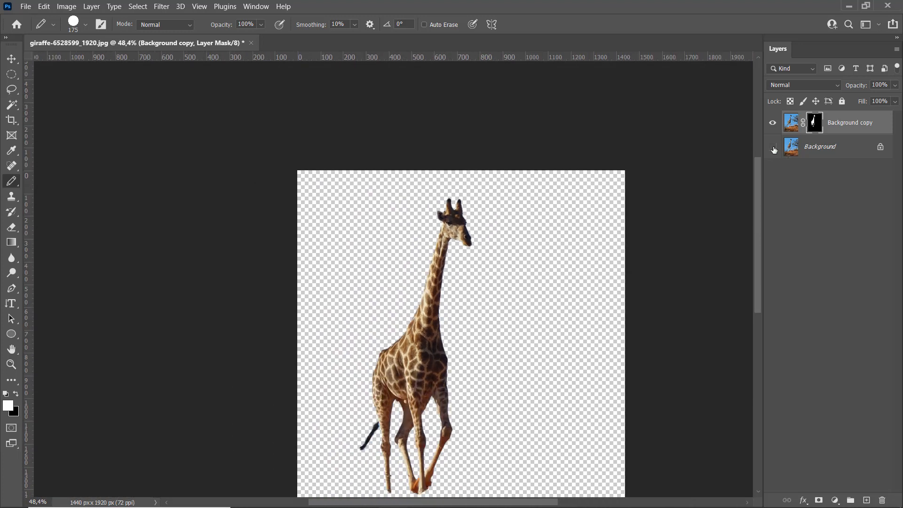
{"action": "left_click", "coordinate": [773, 147]}
Step: Save the layered image as a Photoshop PSD file named Żyrafa
{"action": "left_click", "coordinate": [25, 6]}
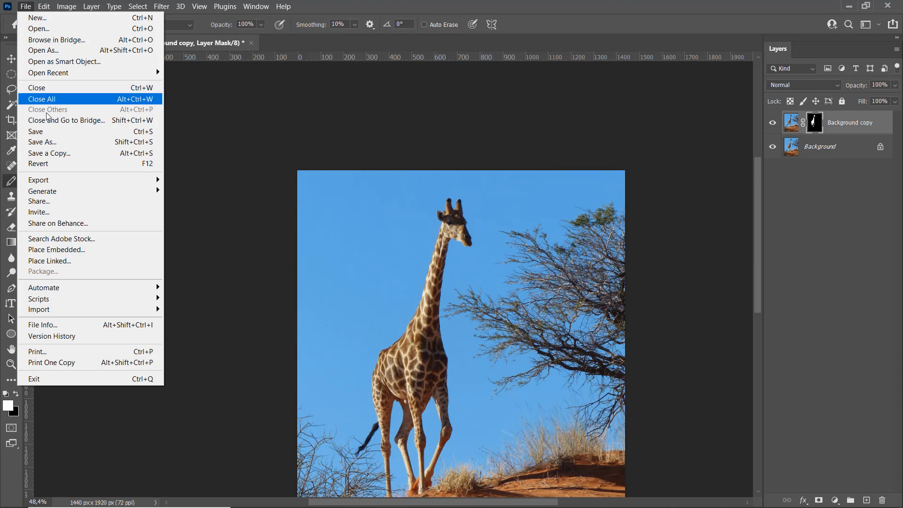
{"action": "left_click", "coordinate": [43, 142]}
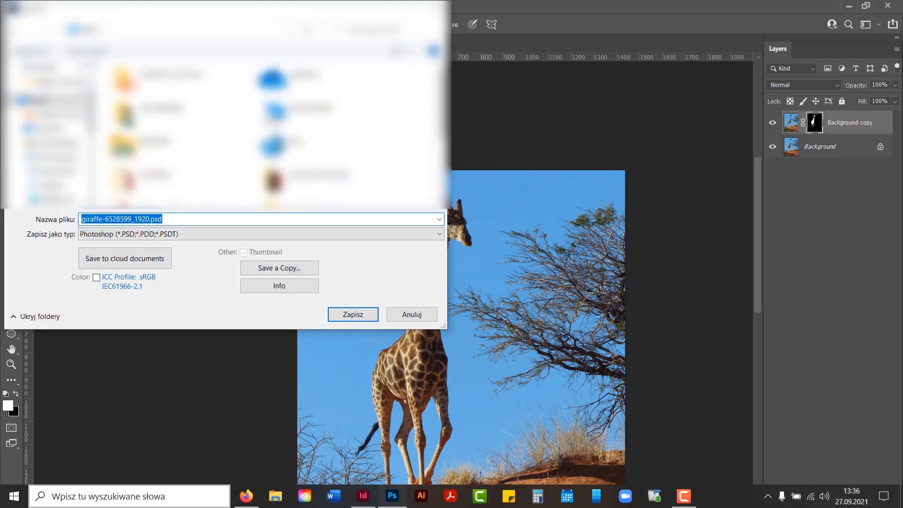
{"action": "type", "text": "Żyrafa"}
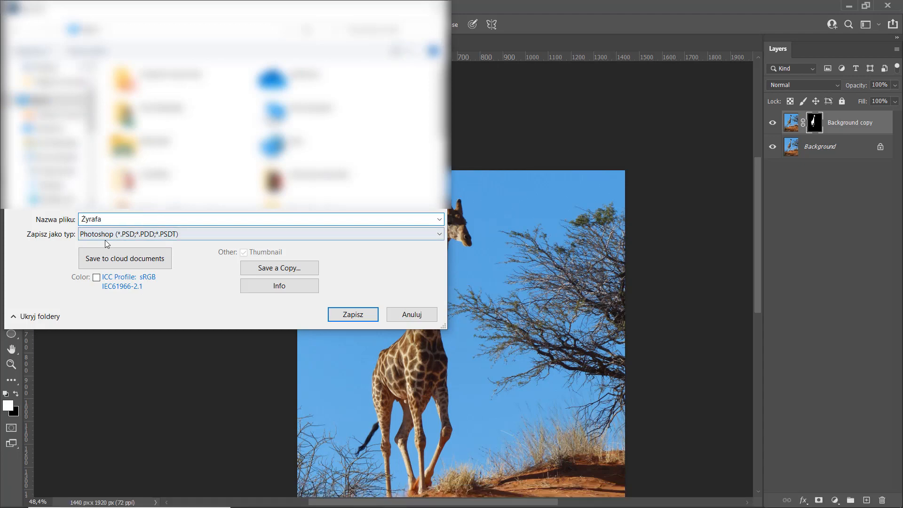
{"action": "left_click", "coordinate": [352, 315]}
{"action": "left_click", "coordinate": [566, 135]}
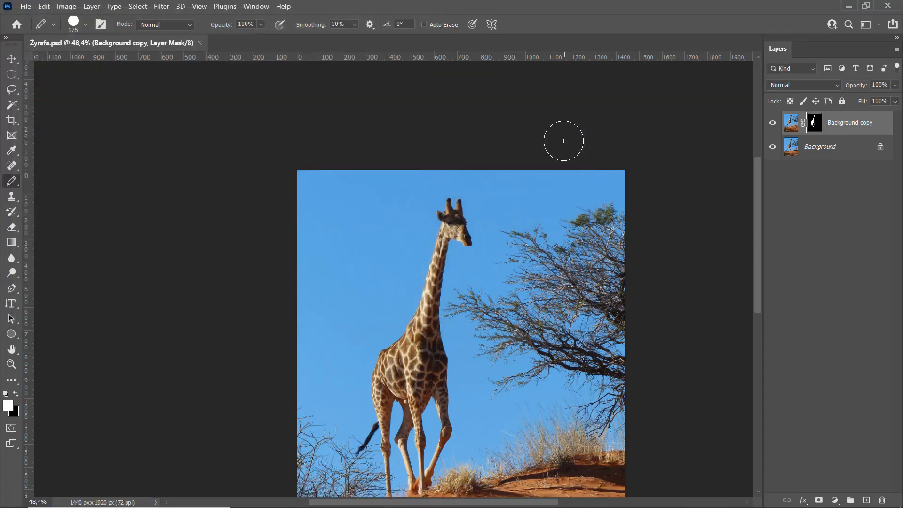
Step: Switch to InDesign and replace the selected giraffe image with the Żyrafa PSD file from the desktop
{"action": "left_click", "coordinate": [362, 496]}
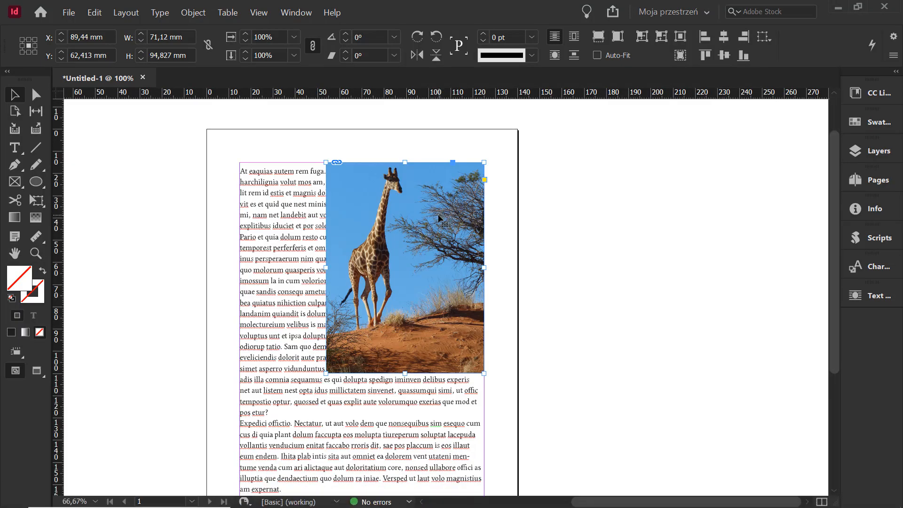
{"action": "key", "text": "ctrl+d"}
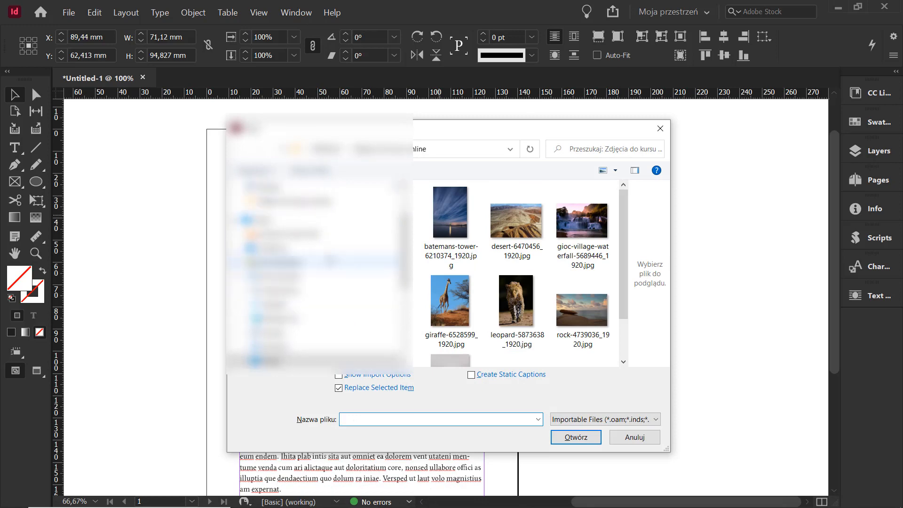
{"action": "left_click", "coordinate": [324, 220]}
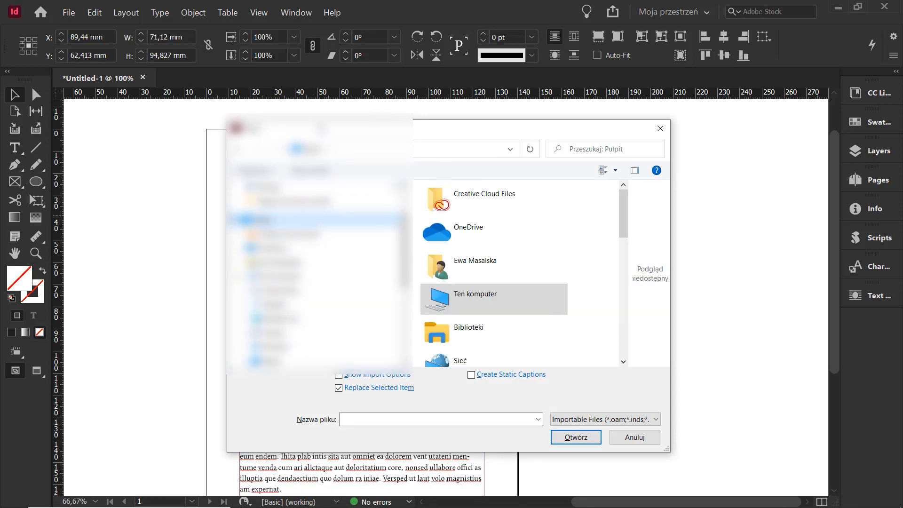
{"action": "double_click", "coordinate": [449, 296]}
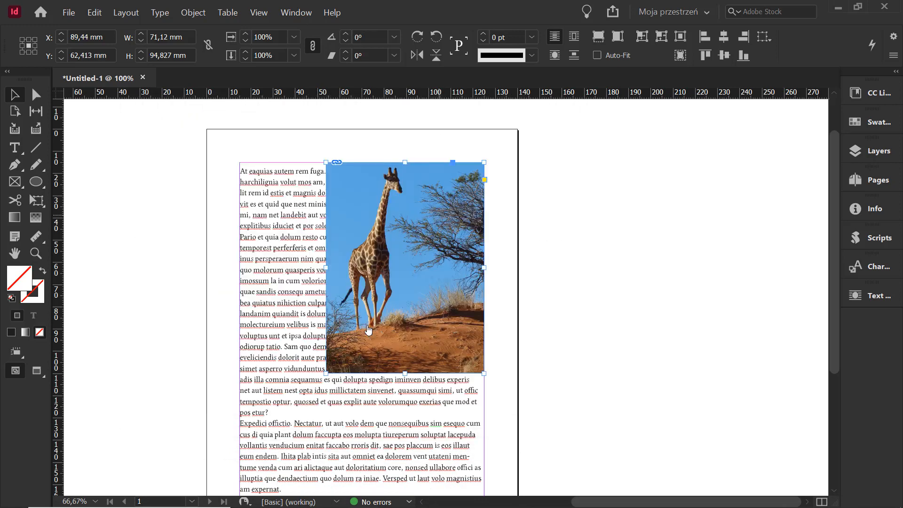
Step: Hide the Background layer in the placed giraffe image's Object Layer Options, leaving Background copy shown
{"action": "right_click", "coordinate": [390, 218]}
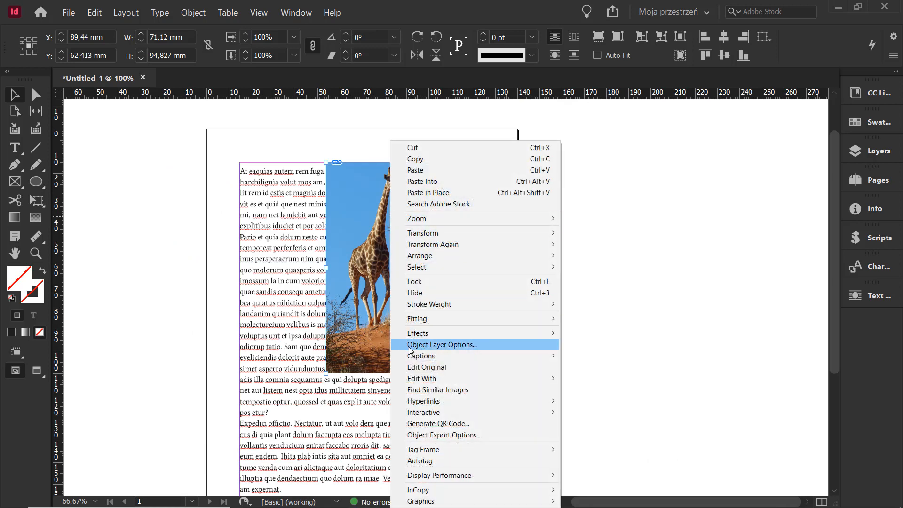
{"action": "left_click", "coordinate": [471, 346]}
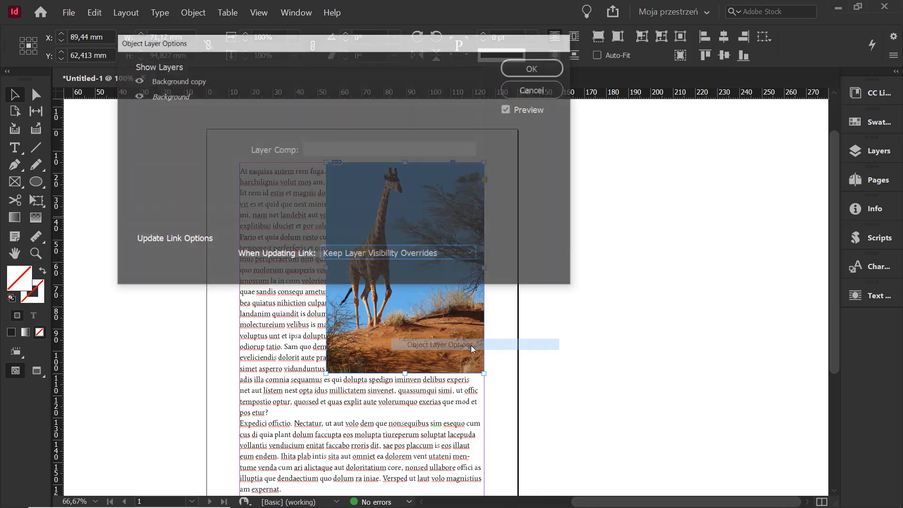
{"action": "left_click_drag", "start_coordinate": [200, 52], "coordinate": [478, 113]}
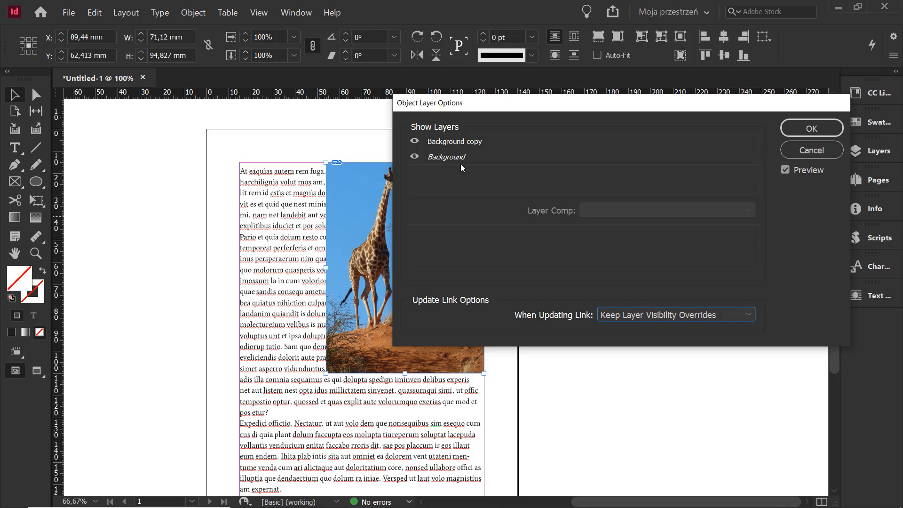
{"action": "left_click", "coordinate": [414, 157]}
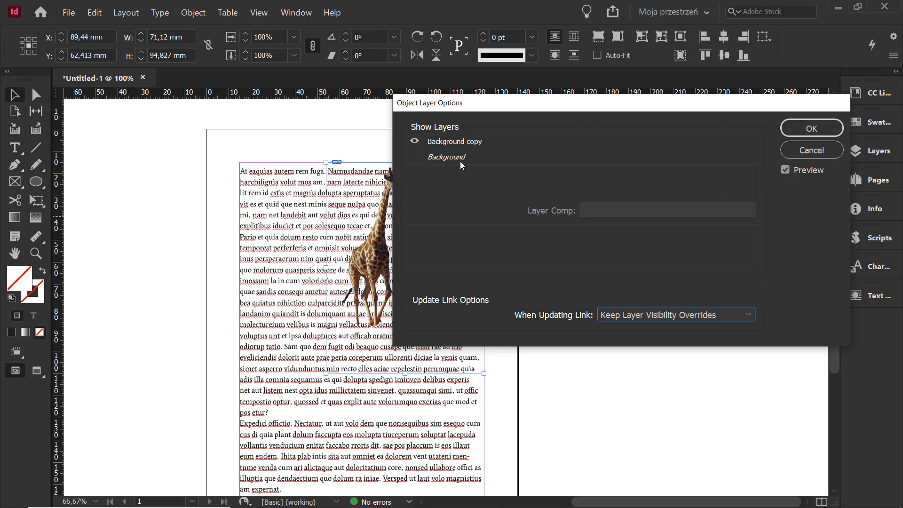
Step: Compare the Żyrafa PSD's layers in Photoshop with InDesign's Object Layer Options list, and apply the layer visibility settings
{"action": "left_click", "coordinate": [393, 496]}
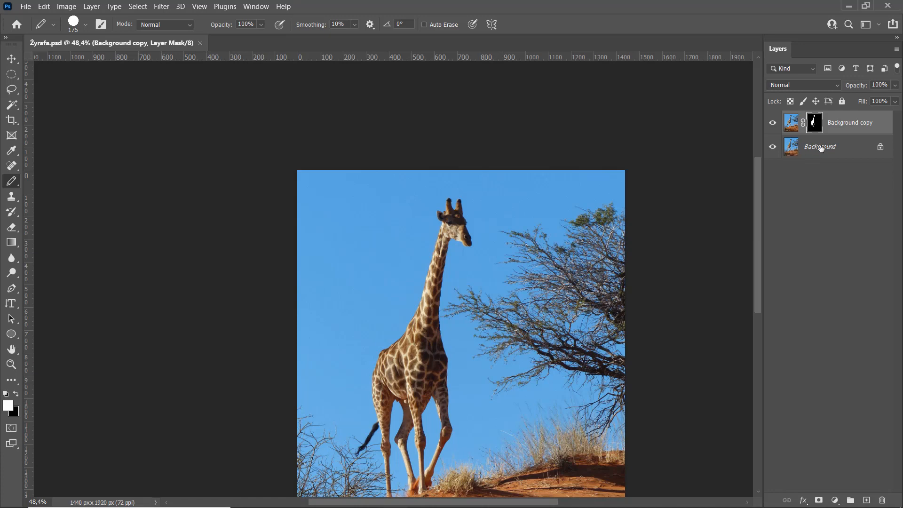
{"action": "left_click", "coordinate": [362, 496]}
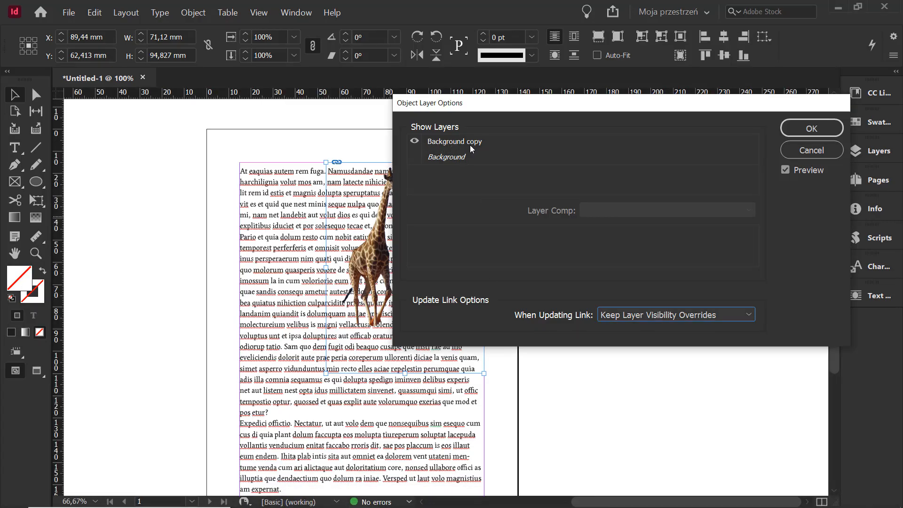
{"action": "left_click", "coordinate": [393, 496]}
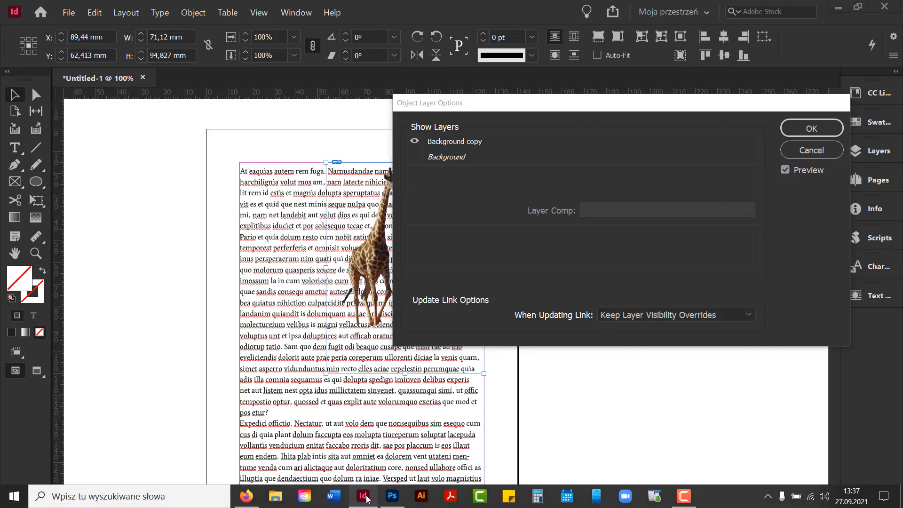
{"action": "left_click", "coordinate": [392, 496]}
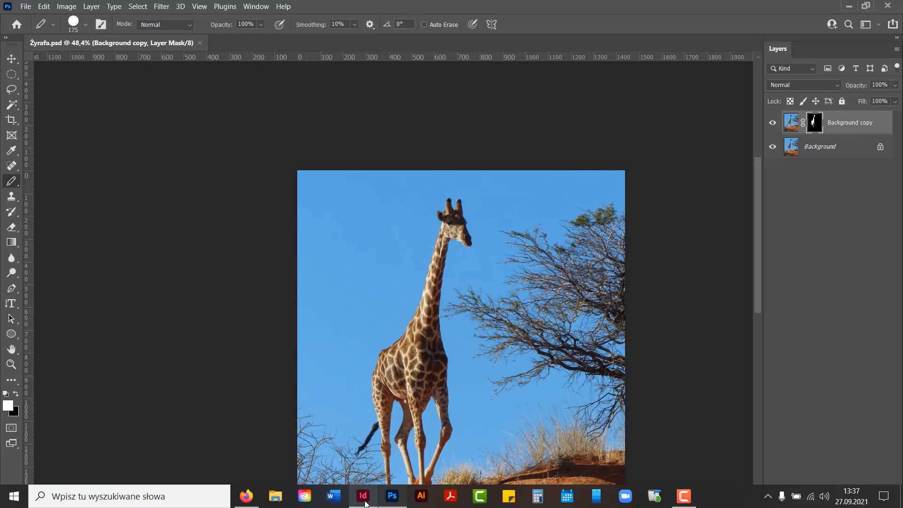
{"action": "left_click", "coordinate": [366, 503]}
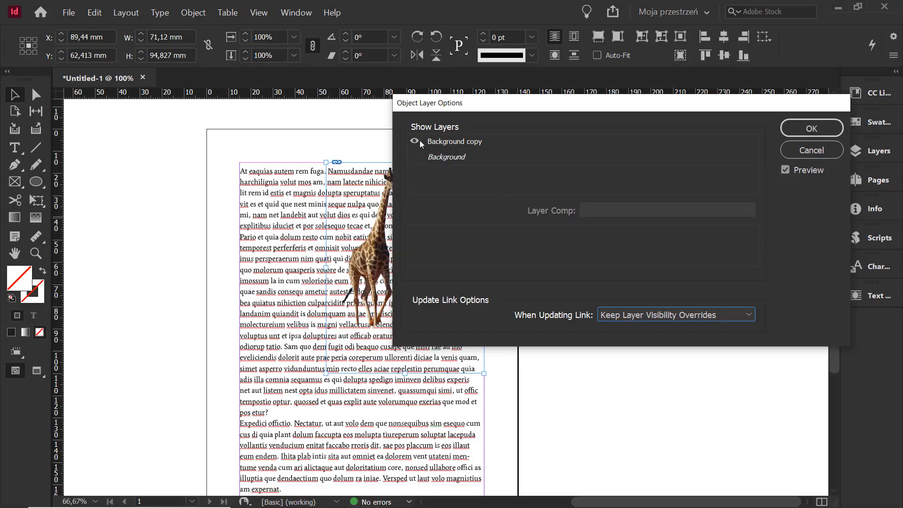
{"action": "left_click", "coordinate": [828, 127]}
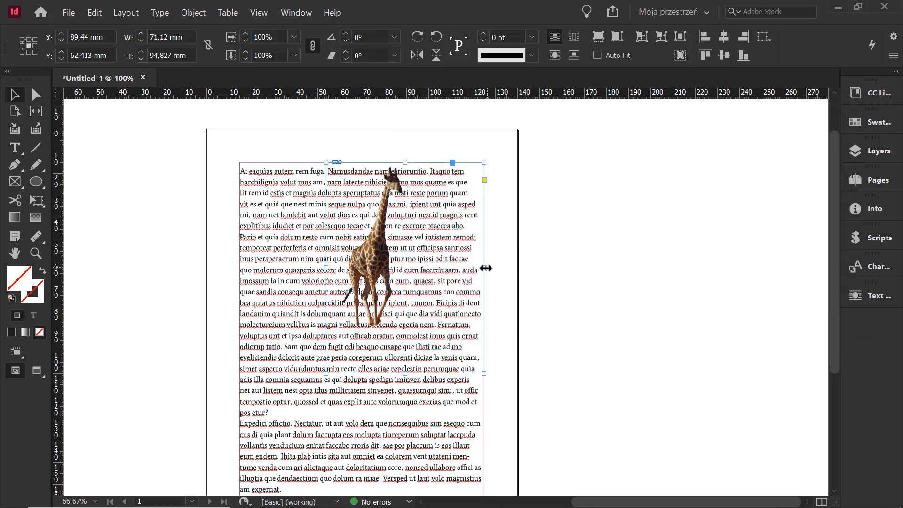
Step: Crop the giraffe's picture frame to about 41 × 75 mm and place it against the text frame's upper-right corner
{"action": "left_click_drag", "start_coordinate": [485, 268], "coordinate": [418, 268]}
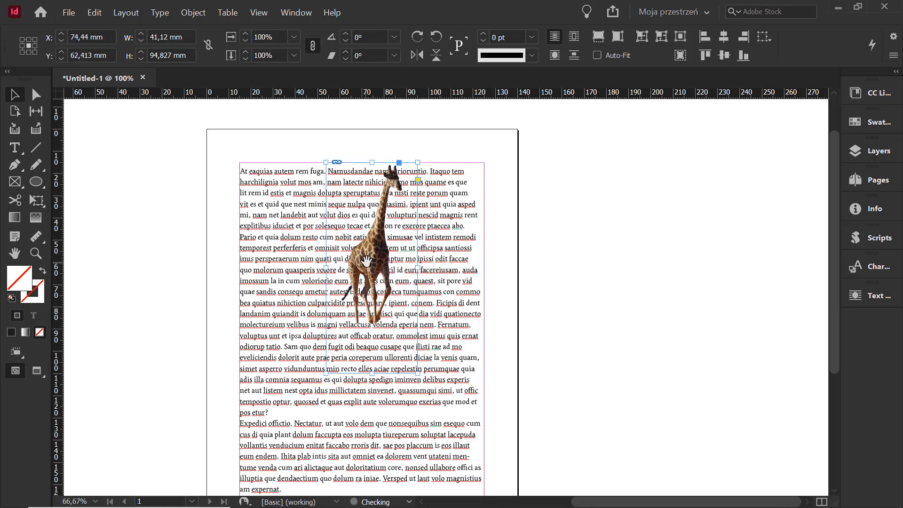
{"action": "left_click_drag", "start_coordinate": [394, 185], "coordinate": [461, 185]}
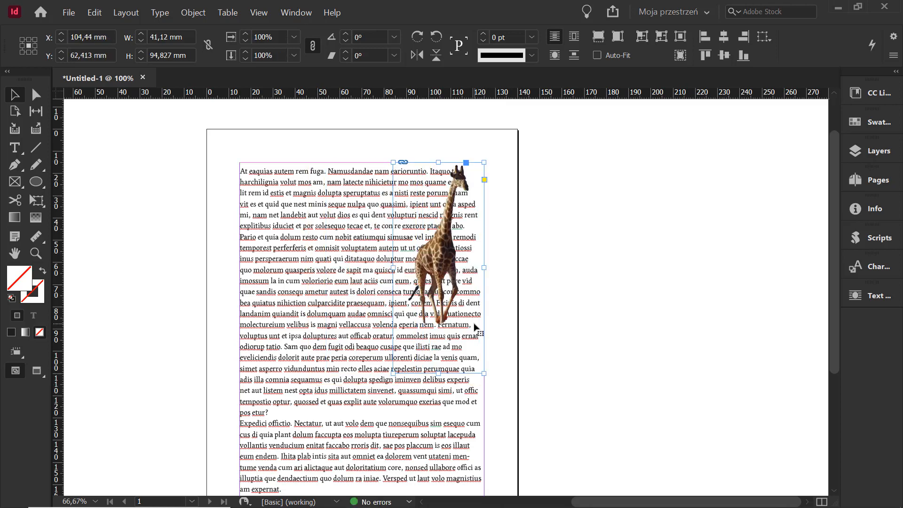
{"action": "left_click_drag", "start_coordinate": [438, 373], "coordinate": [438, 329]}
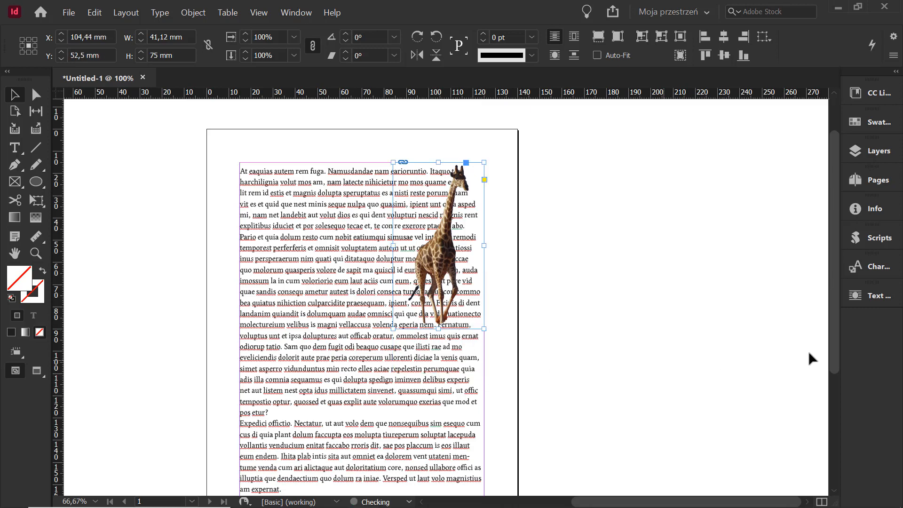
Step: Wrap the text around the giraffe's object shape, with the contour type set to Select subject
{"action": "left_click", "coordinate": [872, 295]}
{"action": "left_click_drag", "start_coordinate": [739, 279], "coordinate": [648, 148]}
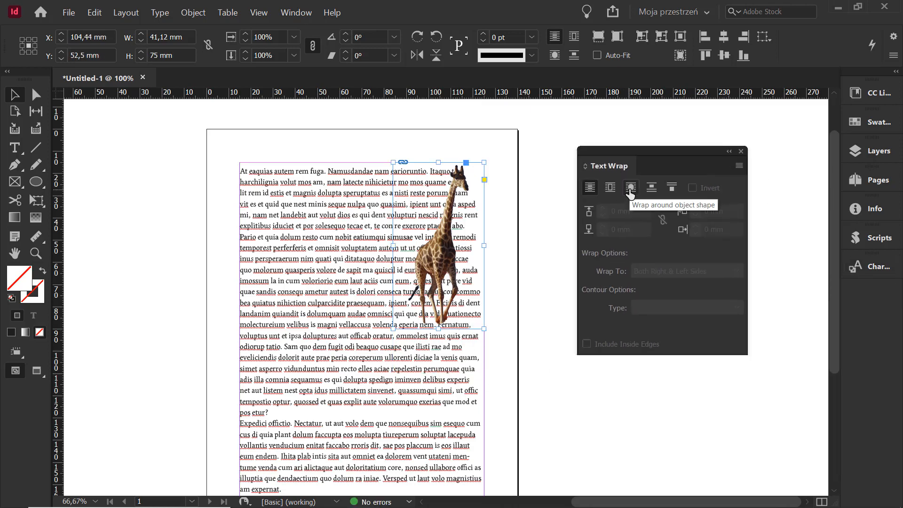
{"action": "left_click", "coordinate": [630, 189]}
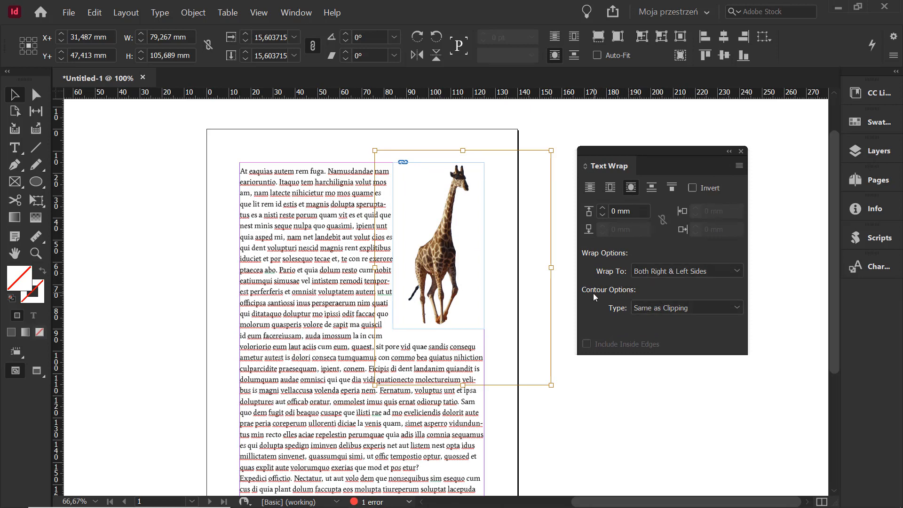
{"action": "left_click", "coordinate": [652, 312]}
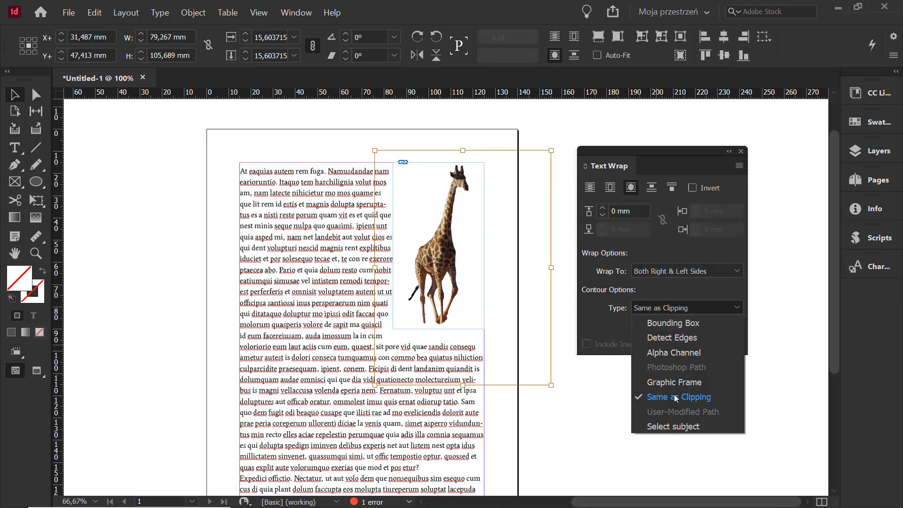
{"action": "left_click", "coordinate": [678, 427]}
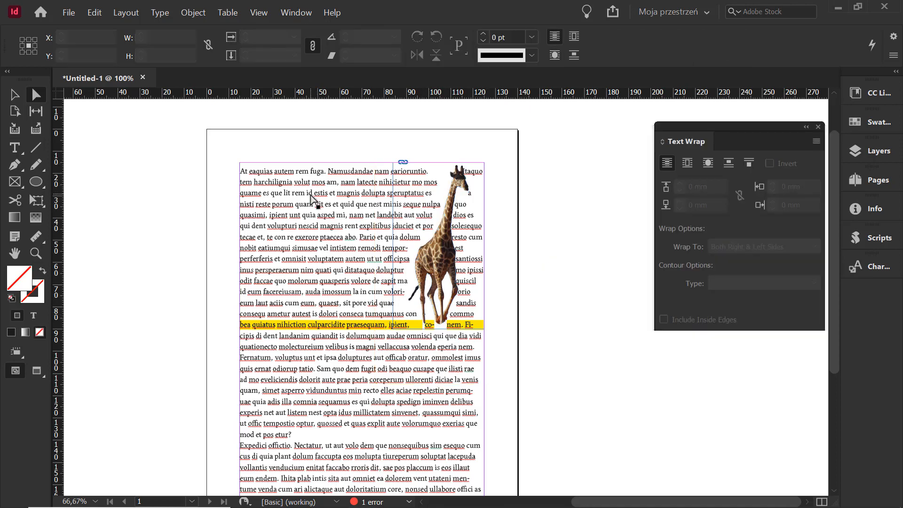
Step: Justify all of the story text with the last line aligned left
{"action": "left_click", "coordinate": [310, 199]}
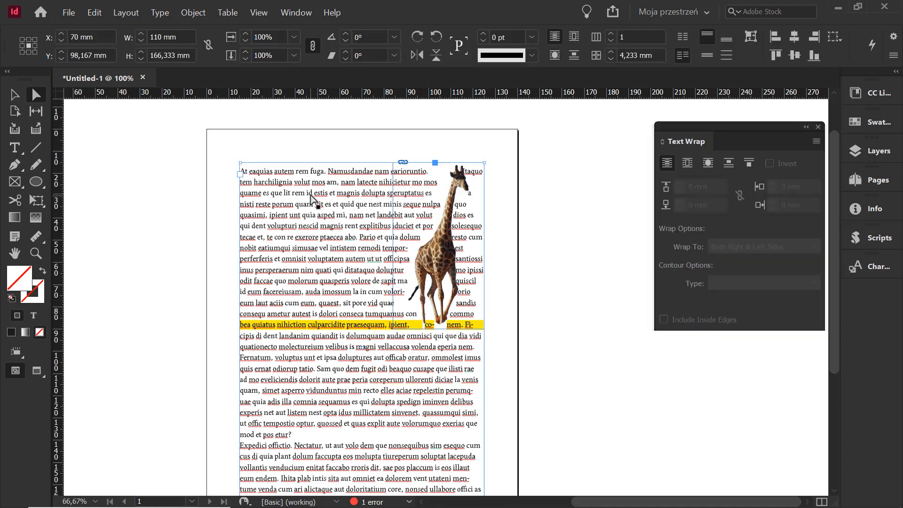
{"action": "left_click", "coordinate": [459, 178]}
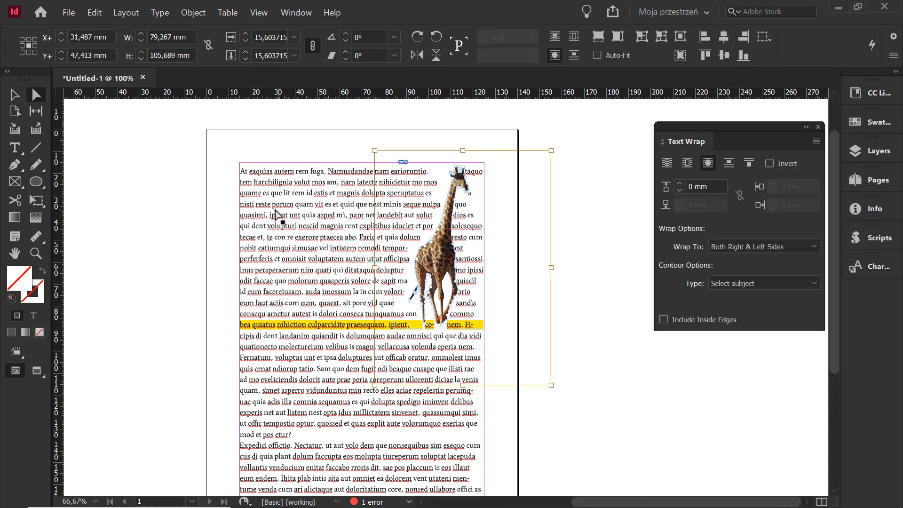
{"action": "double_click", "coordinate": [275, 185]}
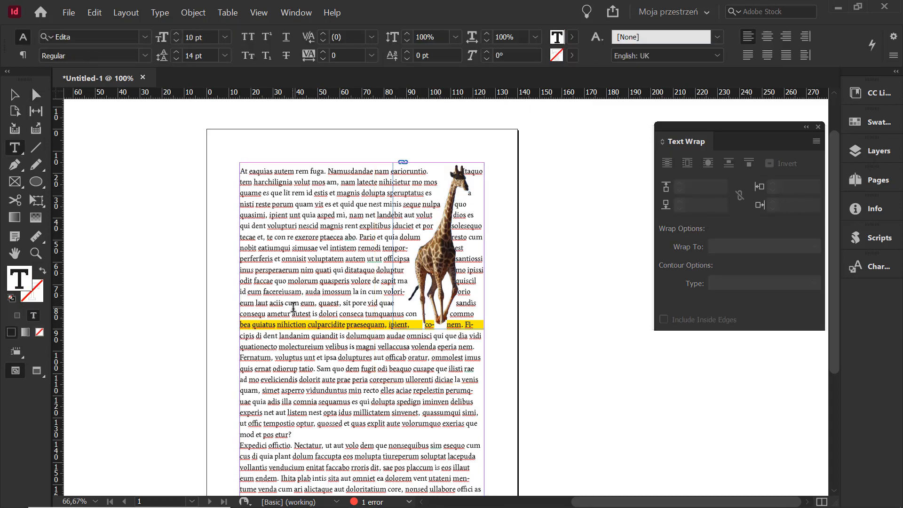
{"action": "key", "text": "ctrl+a"}
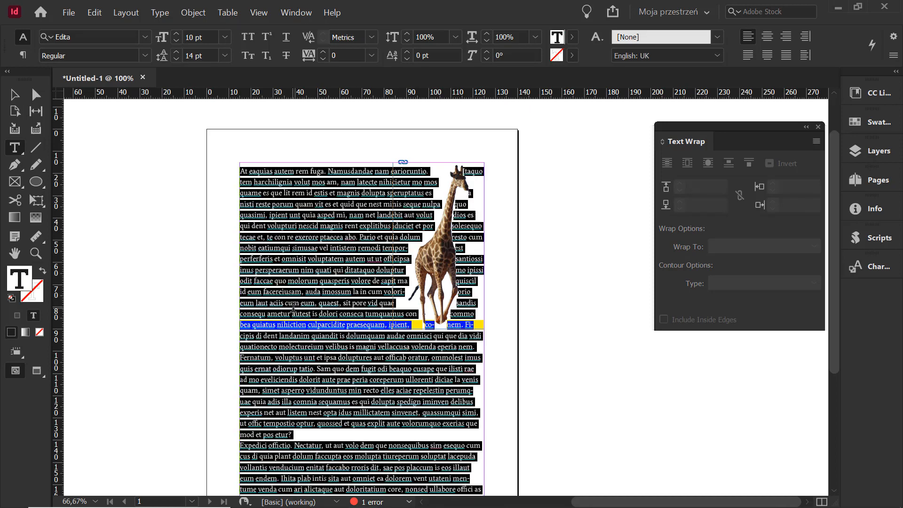
{"action": "key", "text": "ctrl+shift+j"}
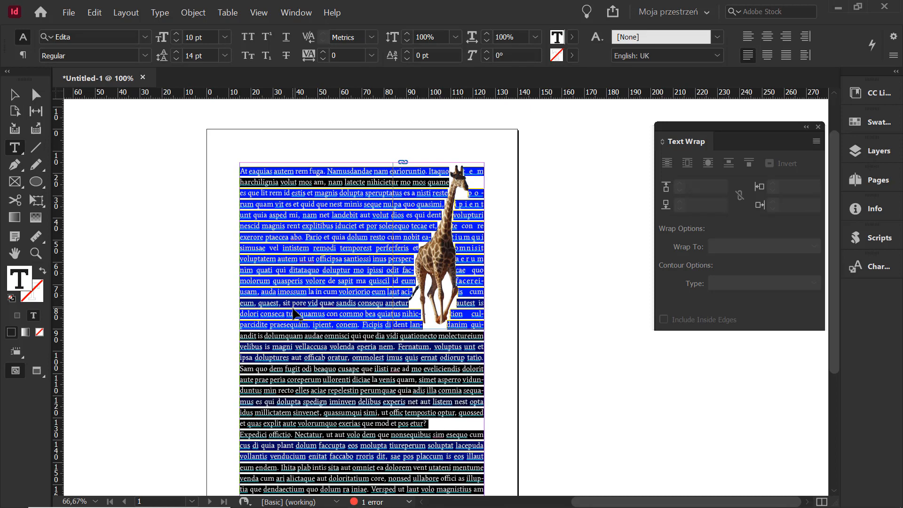
Step: Set the giraffe's text wrap offset to 2 mm
{"action": "scroll", "coordinate": [418, 212], "scroll_direction": "up", "scroll_amount": 3}
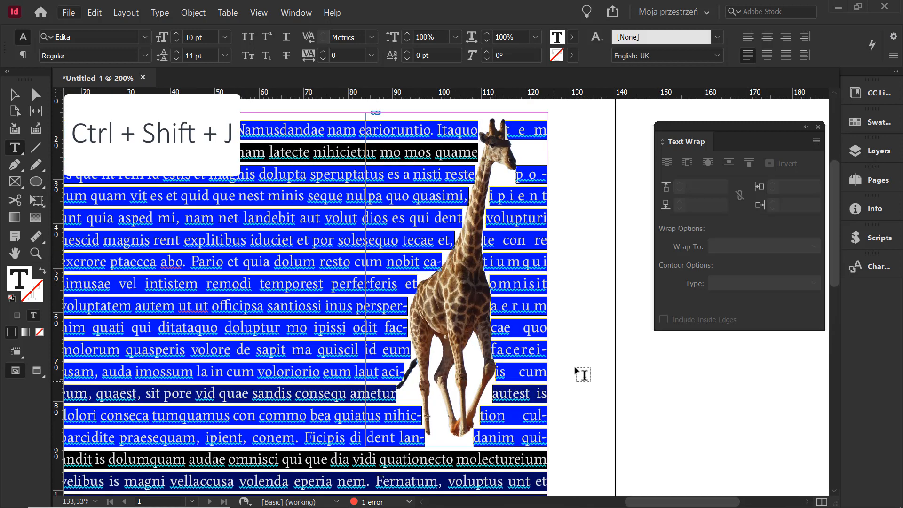
{"action": "left_click", "coordinate": [454, 289], "text": "ctrl"}
{"action": "key", "text": "Escape"}
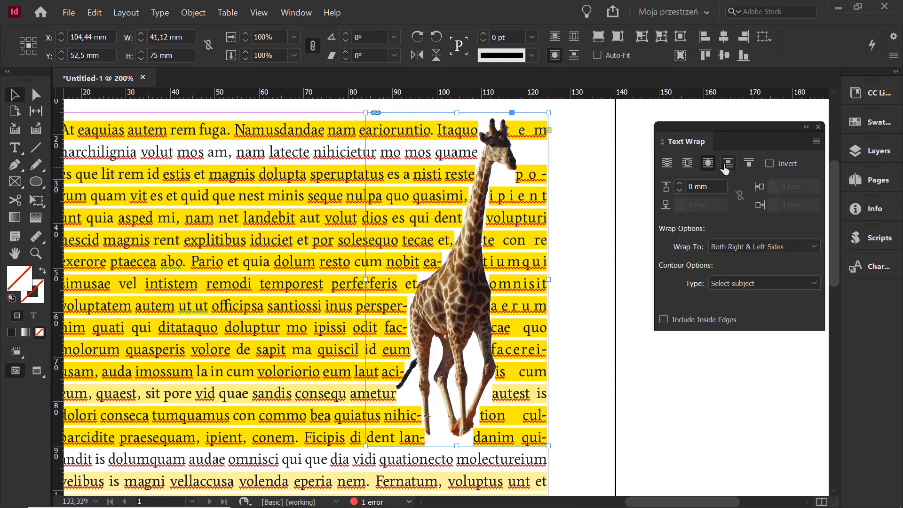
{"action": "left_click", "coordinate": [683, 184]}
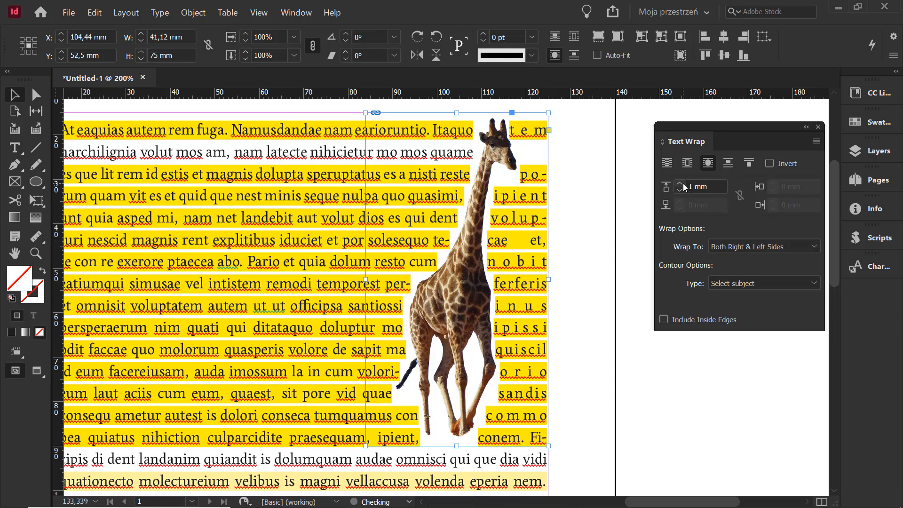
{"action": "left_click", "coordinate": [683, 185]}
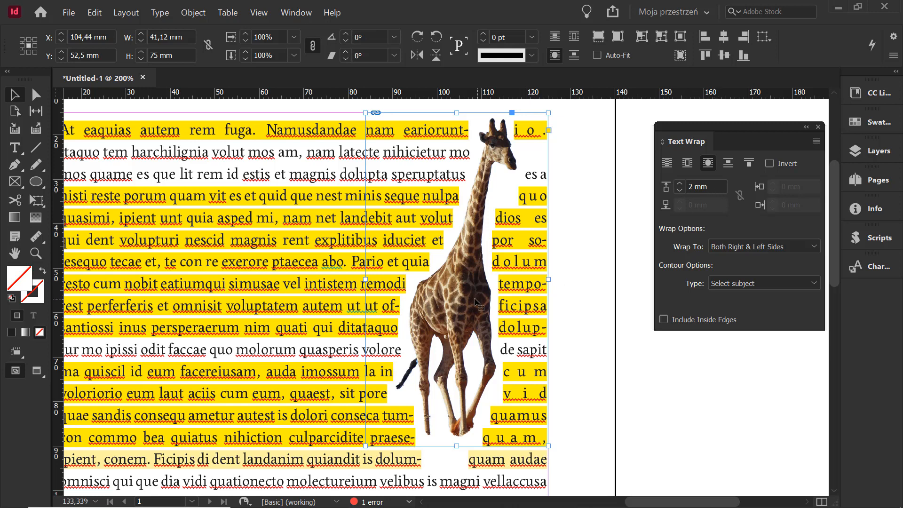
Step: Shift the giraffe image rightward inside its frame and limit its text wrap to the Left Side
{"action": "left_click_drag", "start_coordinate": [453, 291], "coordinate": [483, 303]}
{"action": "left_click", "coordinate": [752, 248]}
{"action": "left_click", "coordinate": [741, 276]}
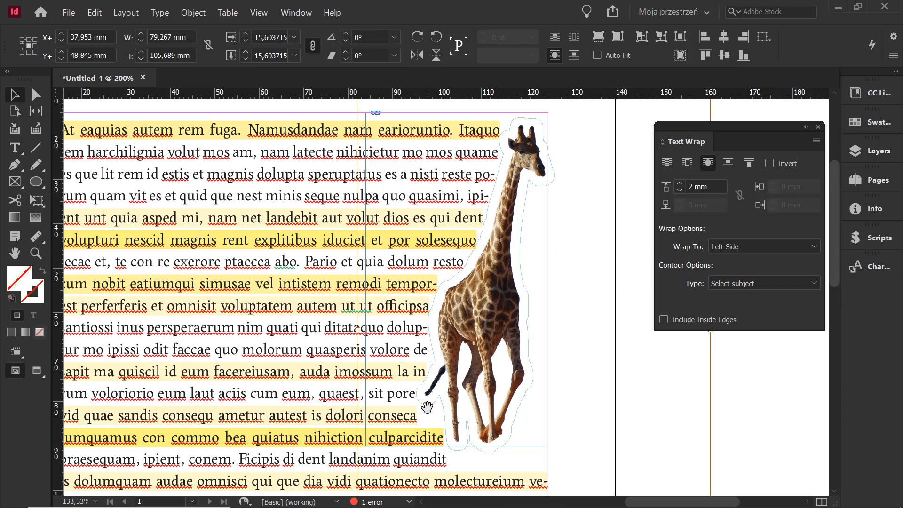
Step: In the first paragraph's Justification settings, set letter spacing to a minimum of -2% and a maximum of 2%
{"action": "scroll", "coordinate": [215, 202], "scroll_direction": "down", "scroll_amount": 1}
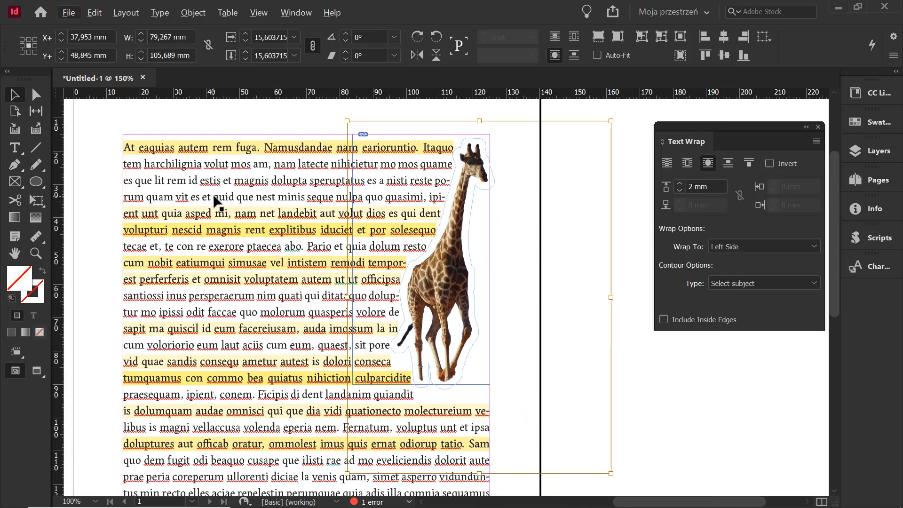
{"action": "left_click", "coordinate": [253, 172]}
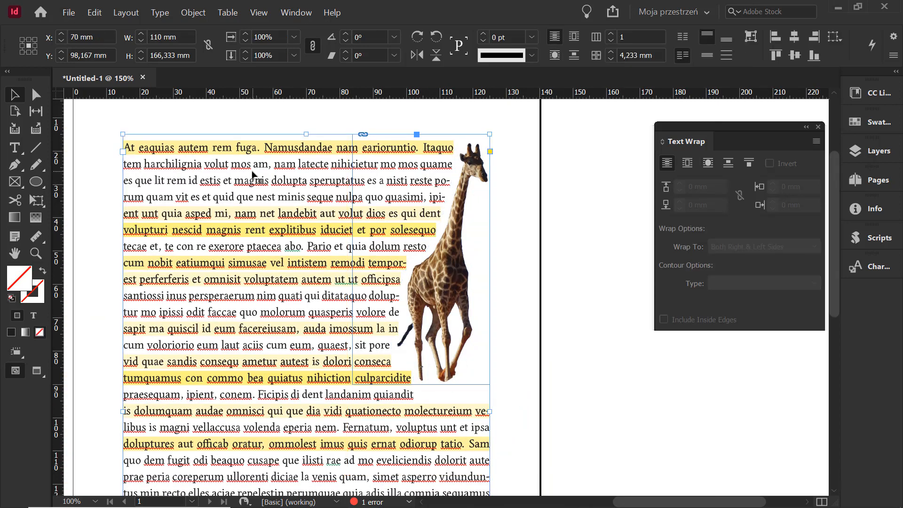
{"action": "double_click", "coordinate": [253, 172]}
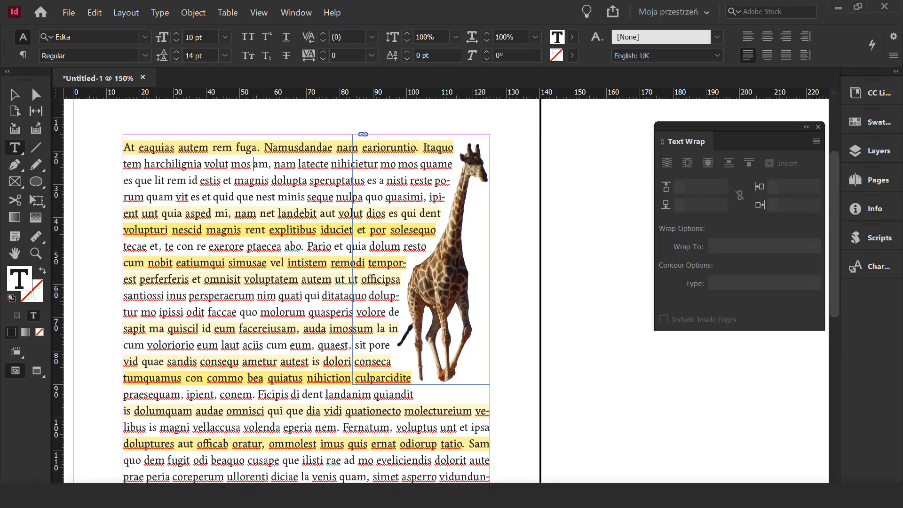
{"action": "key", "text": "ctrl+alt+shift+j"}
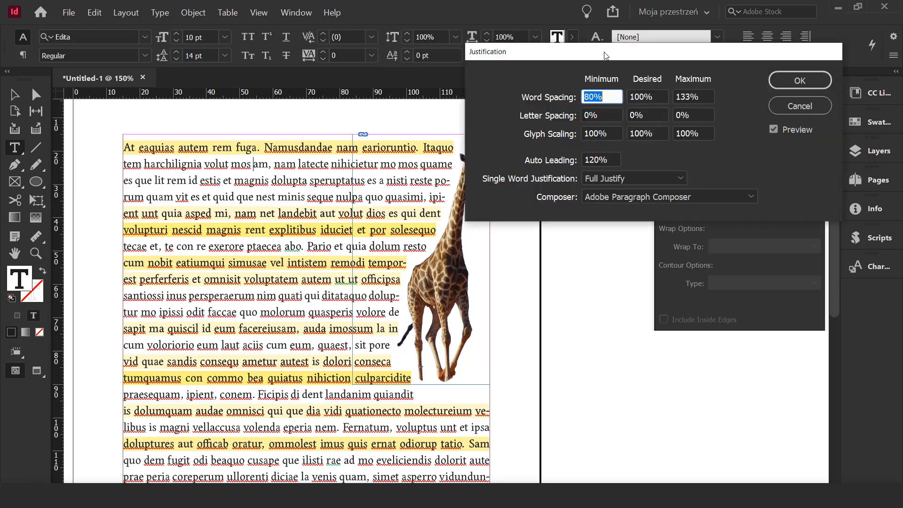
{"action": "key", "text": "Tab"}
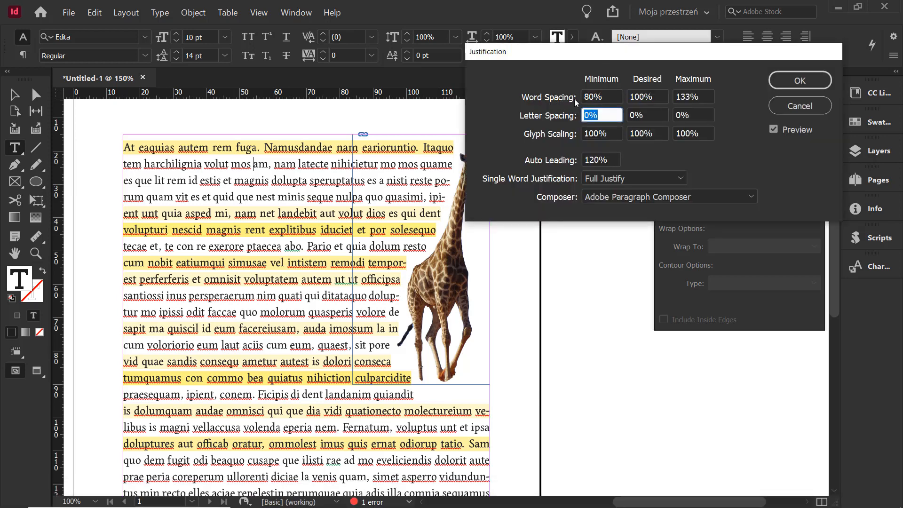
{"action": "type", "text": "-2"}
{"action": "key", "text": "Tab"}
{"action": "key", "text": "Tab"}
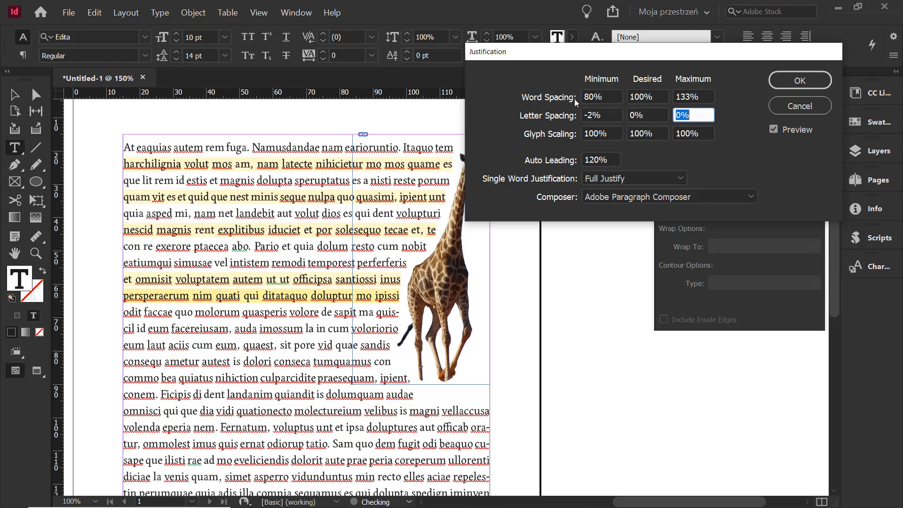
{"action": "type", "text": "2"}
{"action": "key", "text": "Tab"}
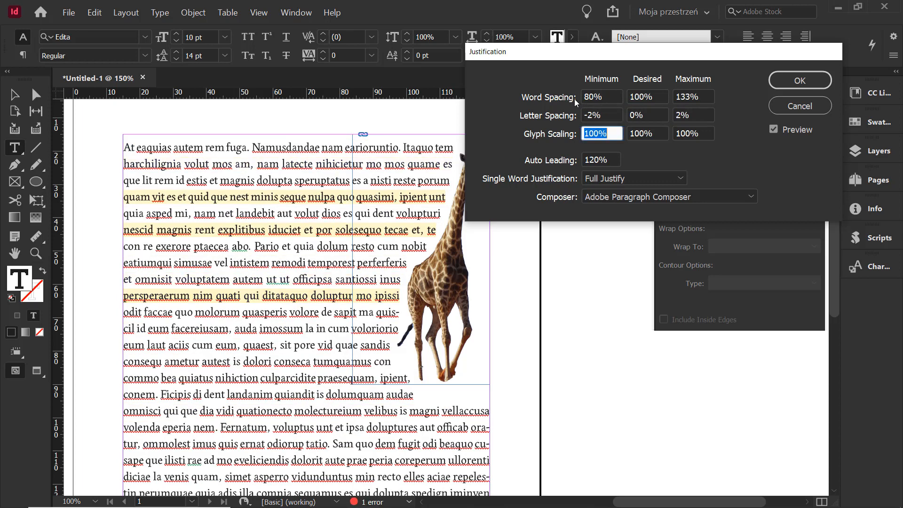
Step: Set the paragraph's glyph scaling to a minimum of 98% and a maximum of 102%, and apply the justification settings
{"action": "type", "text": "98"}
{"action": "key", "text": "Tab"}
{"action": "key", "text": "Tab"}
{"action": "type", "text": "102"}
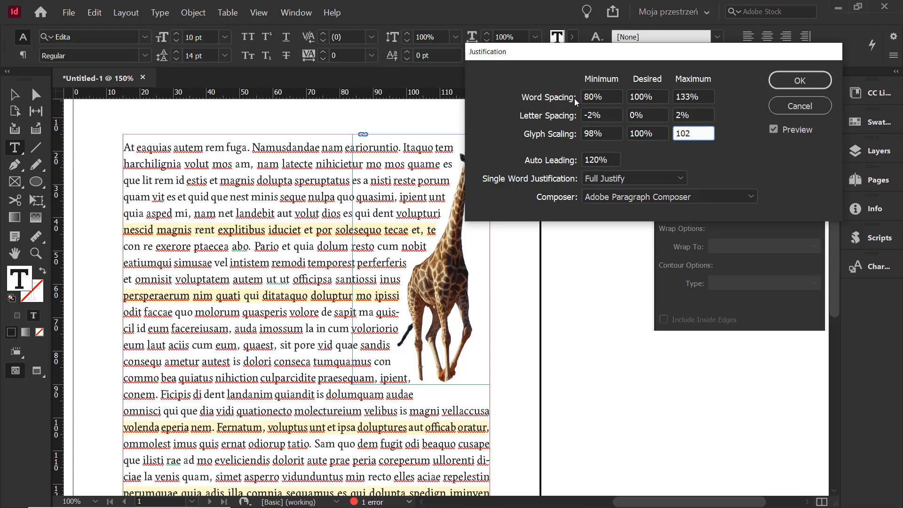
{"action": "key", "text": "Return"}
Step: Narrow the giraffe's picture frame from its left side so the edge sits close to the tail, and deselect it
{"action": "scroll", "coordinate": [335, 208], "scroll_direction": "up", "scroll_amount": 2}
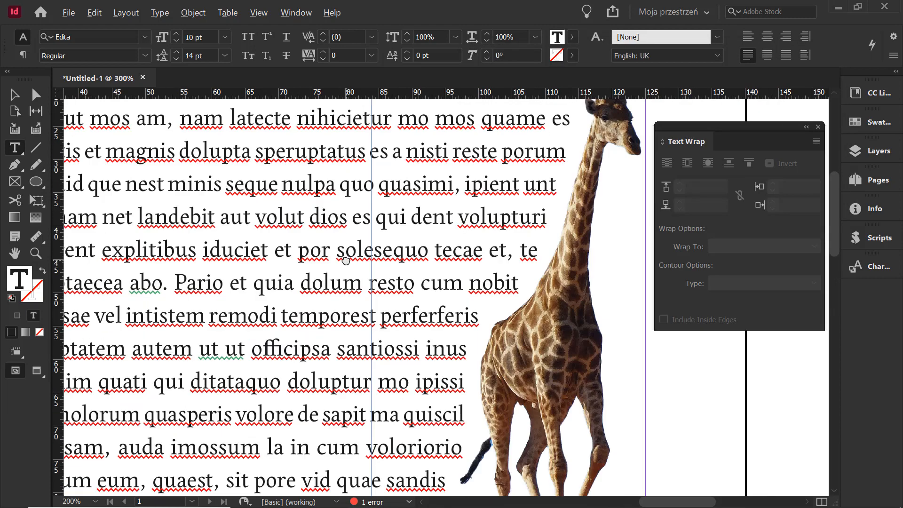
{"action": "scroll", "coordinate": [346, 256], "scroll_direction": "down", "scroll_amount": 2}
{"action": "scroll", "coordinate": [378, 201], "scroll_direction": "up", "scroll_amount": 2}
{"action": "scroll", "coordinate": [391, 243], "scroll_direction": "down", "scroll_amount": 2}
{"action": "left_click_drag", "start_coordinate": [372, 320], "coordinate": [362, 296]}
{"action": "left_click_drag", "start_coordinate": [380, 265], "coordinate": [382, 316]}
{"action": "left_click", "coordinate": [15, 94]}
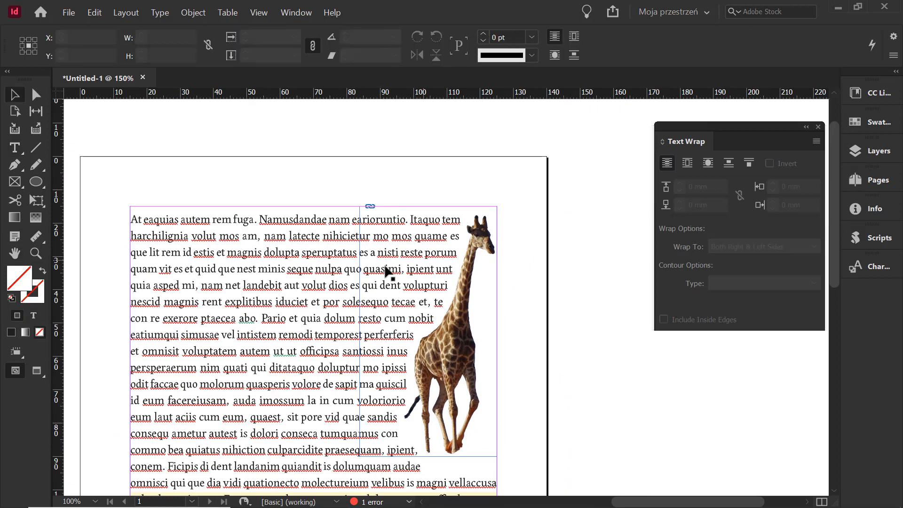
{"action": "left_click", "coordinate": [399, 320]}
{"action": "left_click", "coordinate": [555, 320]}
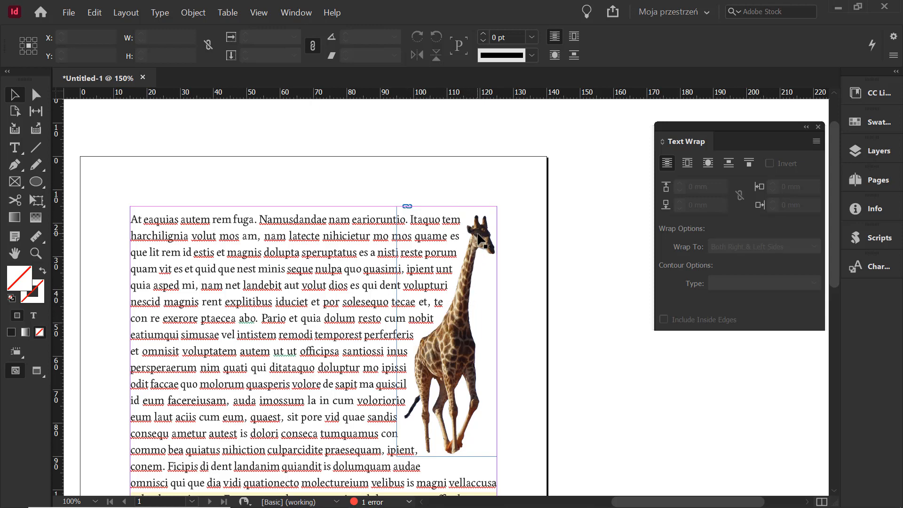
Step: Draw a rectangular placeholder frame and, beside it, an ellipse about 15 × 19.5 mm across the page's upper edge
{"action": "left_click", "coordinate": [15, 182]}
{"action": "left_click_drag", "start_coordinate": [294, 112], "coordinate": [350, 171]}
{"action": "key", "text": "l"}
{"action": "left_click_drag", "start_coordinate": [380, 111], "coordinate": [431, 174]}
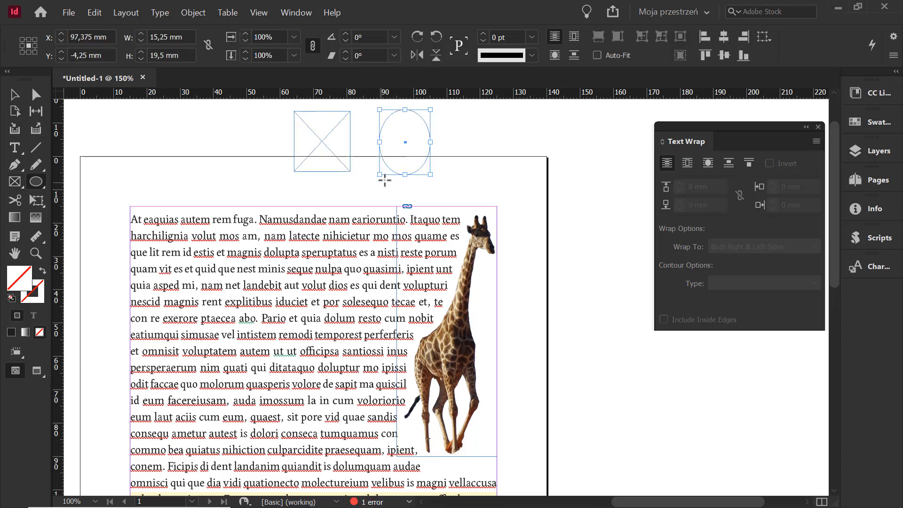